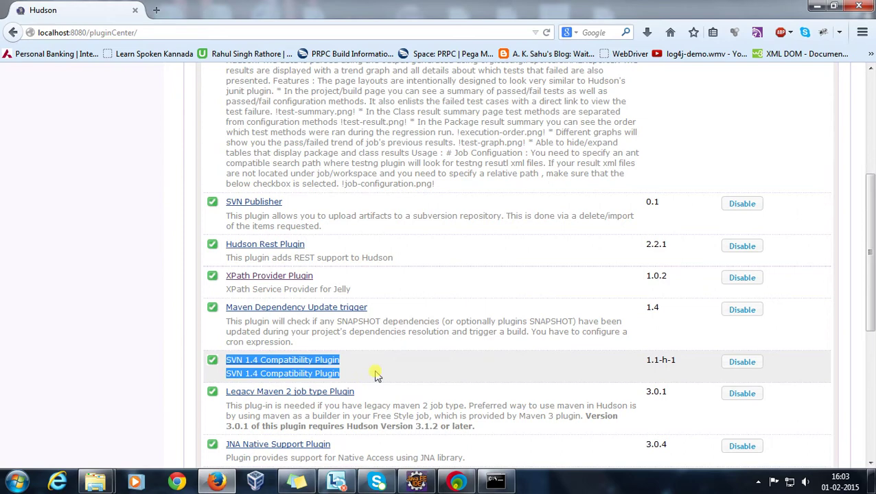
Leave the list of installed plugins and return to the Hudson main dashboard
left_click(376, 374)
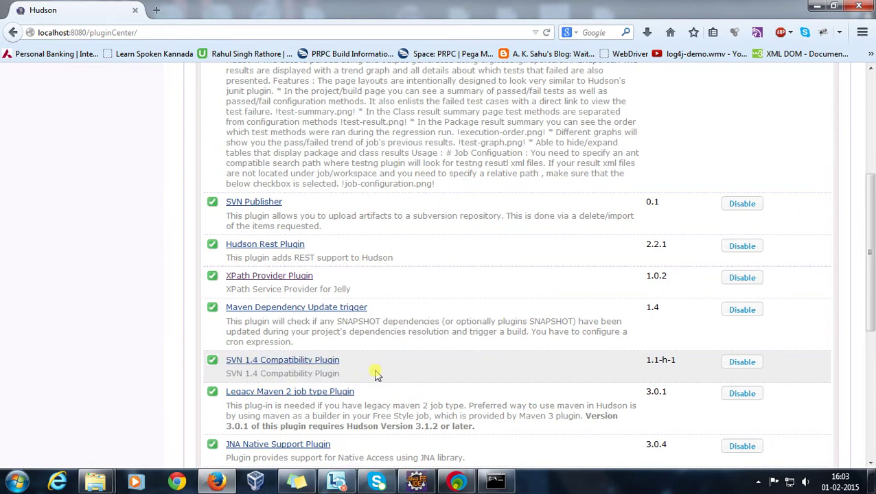
scroll(377, 372, "up", 3)
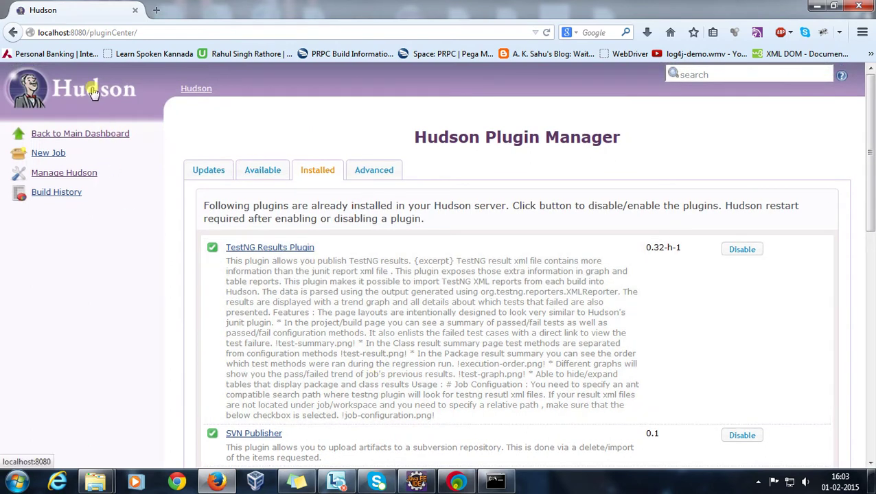
left_click(108, 134)
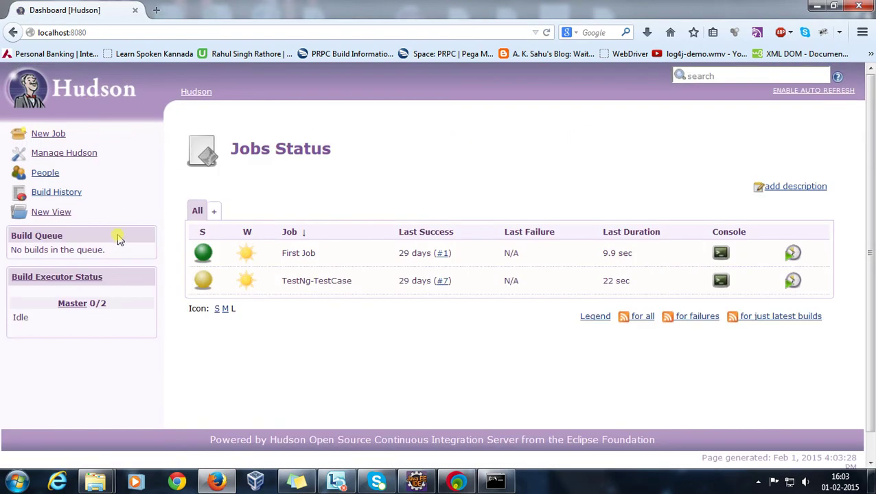
Switch to File Explorer, create a folder named Custome_workspace on drive G:, open it, and return to the Hudson dashboard
mouse_move(94, 480)
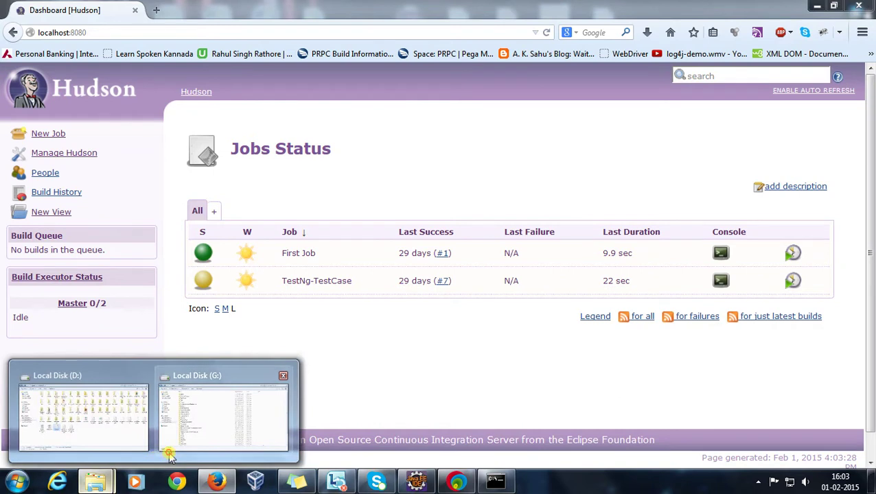
left_click(171, 446)
left_click(272, 46)
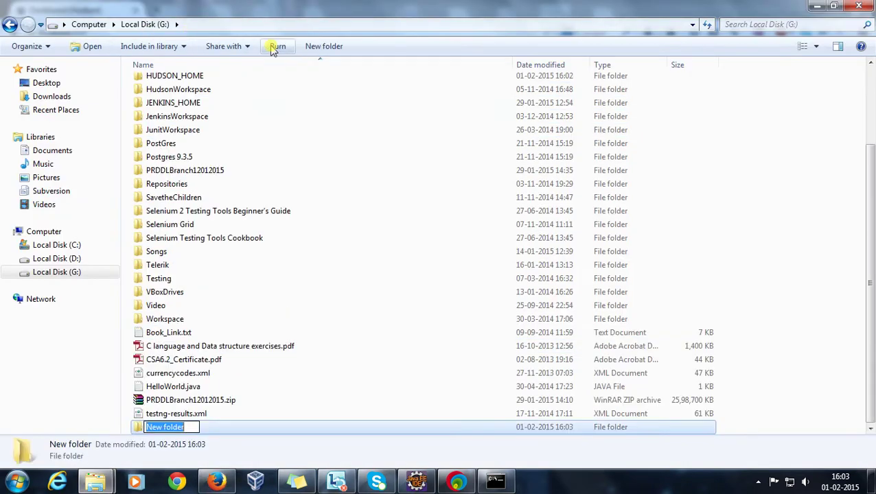
type("Custome_workspace")
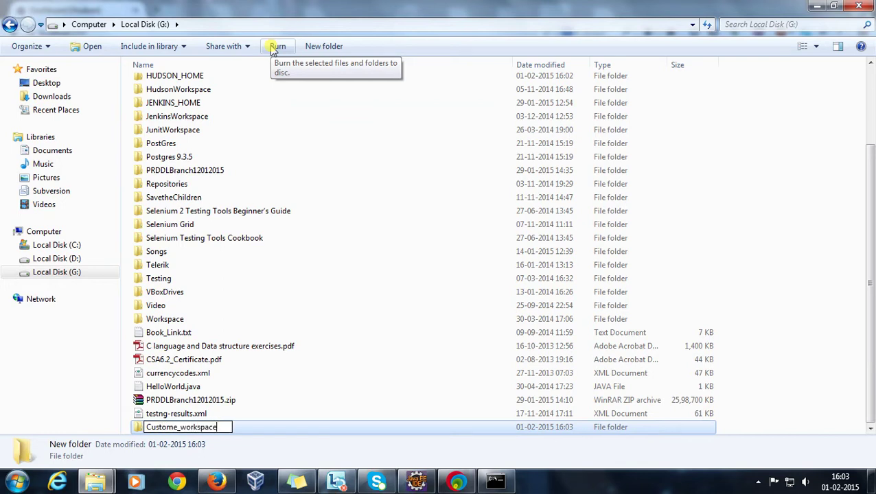
key("Return")
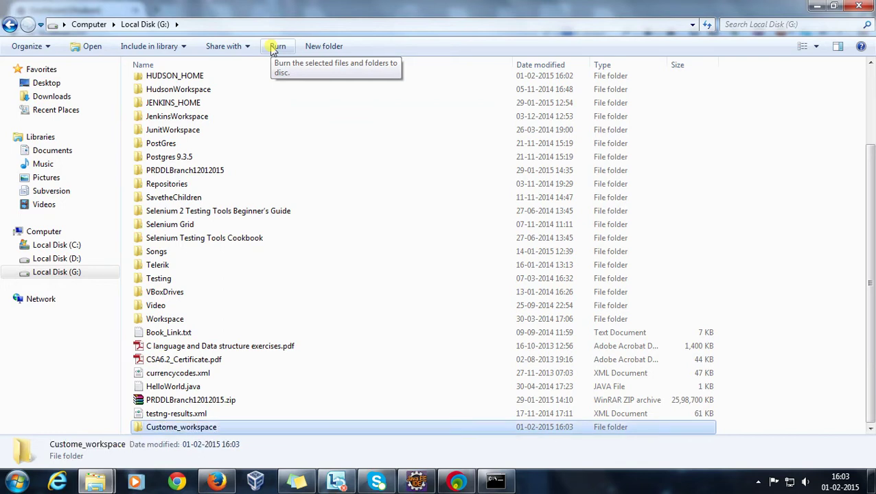
key("Return")
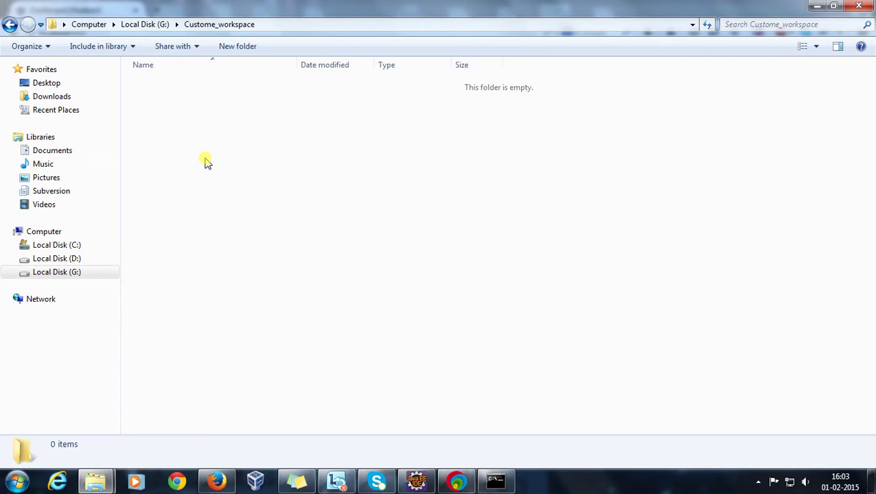
left_click(817, 6)
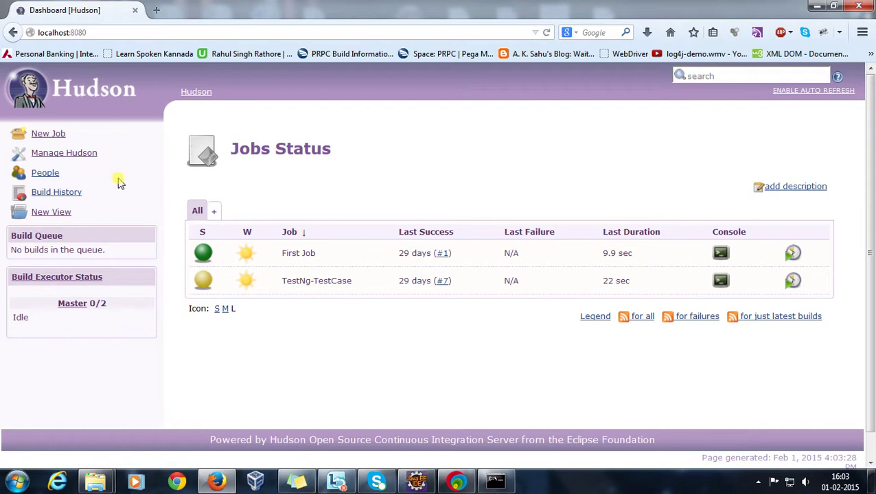
Create a new free-style software job named SVN-TestNG
left_click(57, 135)
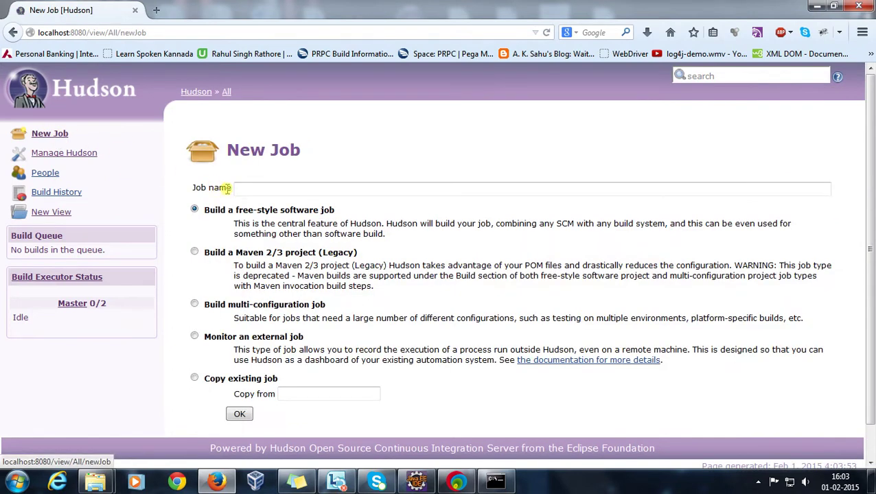
left_click_drag(202, 213, 328, 210)
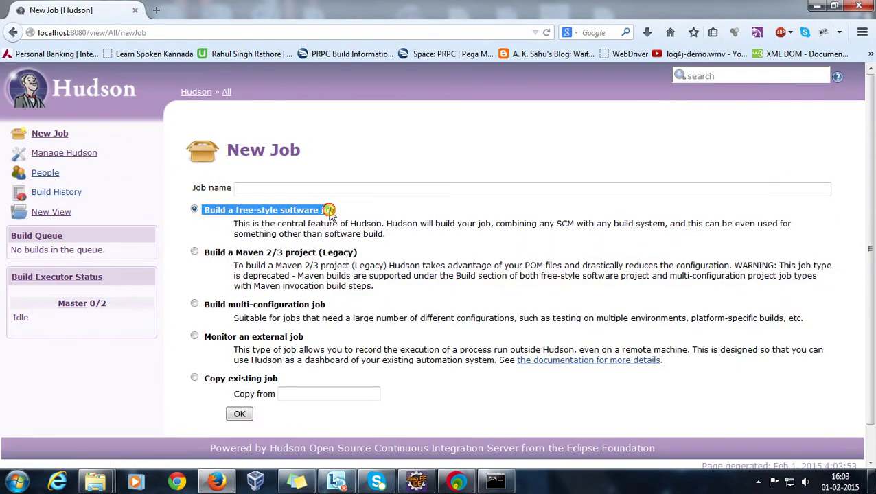
left_click(330, 188)
type("S")
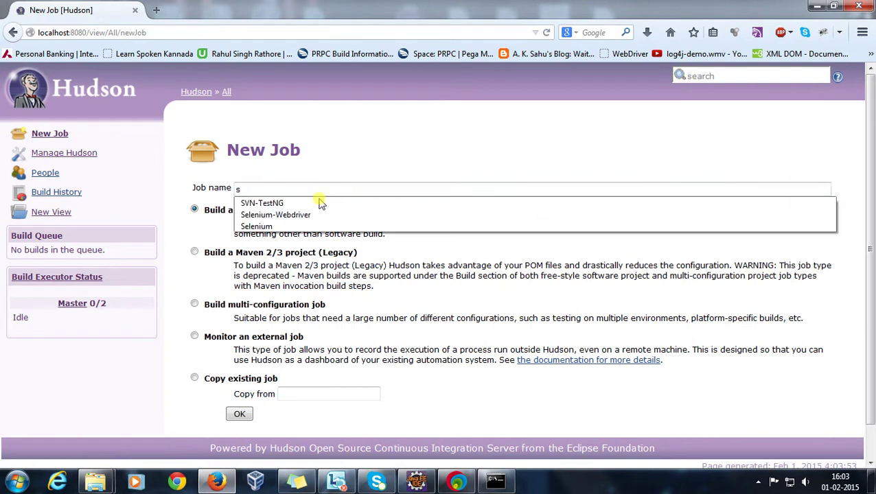
left_click(316, 199)
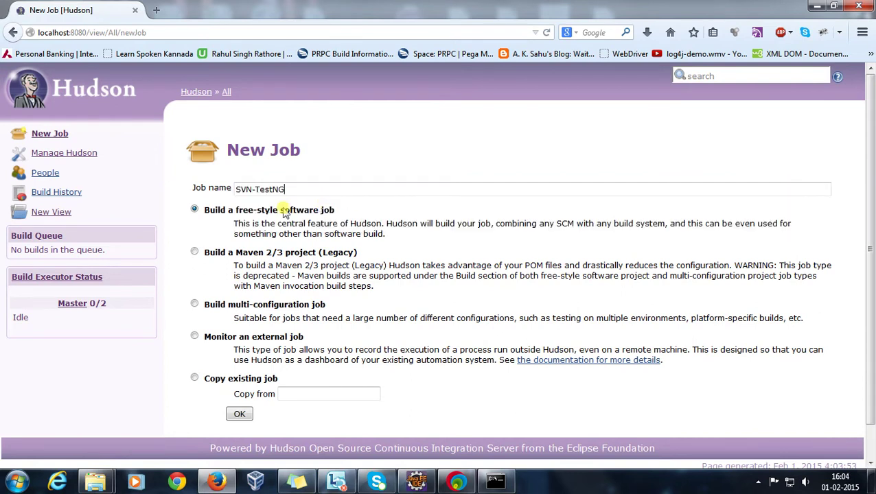
left_click(241, 413)
Enable discarding of old builds, keeping builds for 1 day and at most 5 builds
scroll(288, 332, "down", 2)
left_click(192, 218)
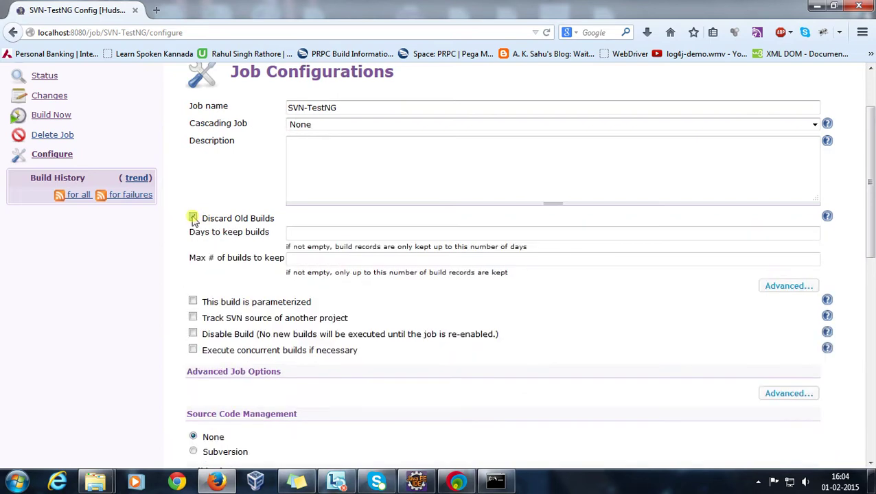
left_click(306, 233)
type("1")
left_click(304, 249)
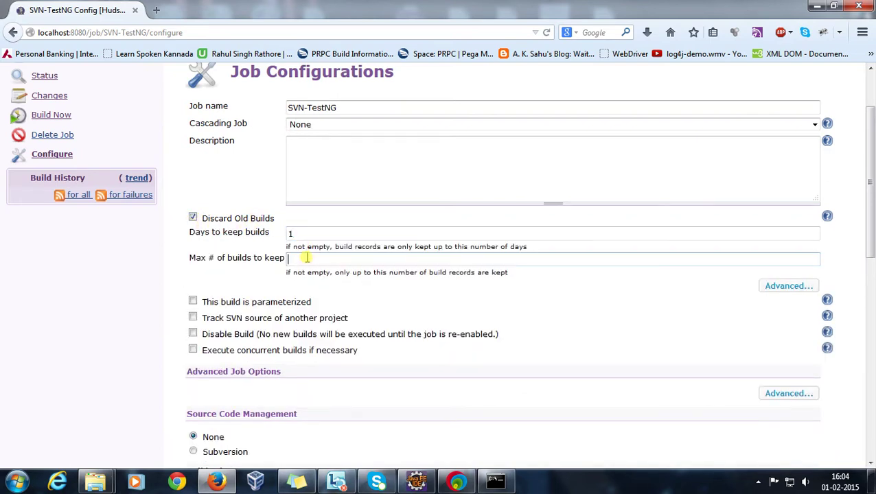
type("5")
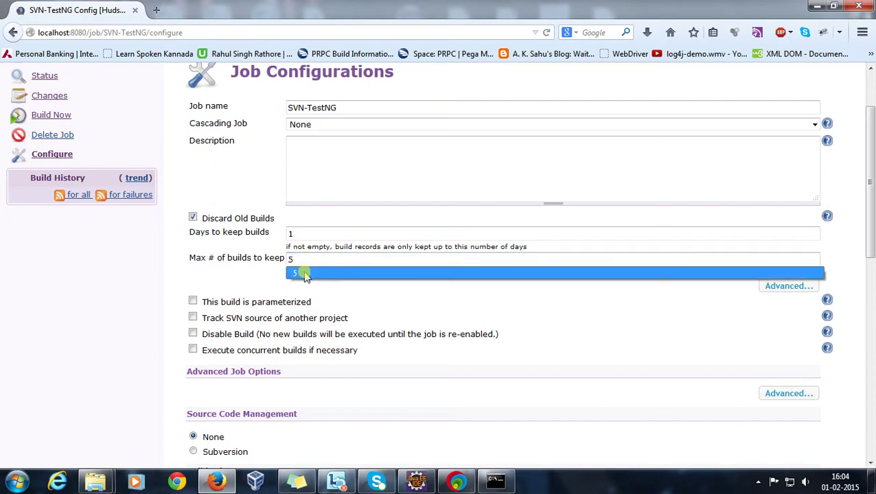
left_click(306, 274)
Expand the advanced job options and enable the use of a custom workspace
scroll(197, 284, "down", 2)
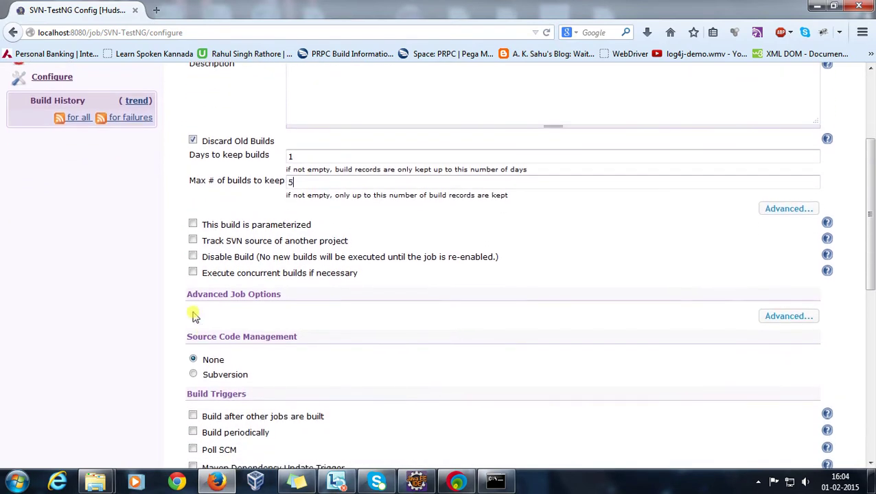
left_click_drag(188, 300, 280, 295)
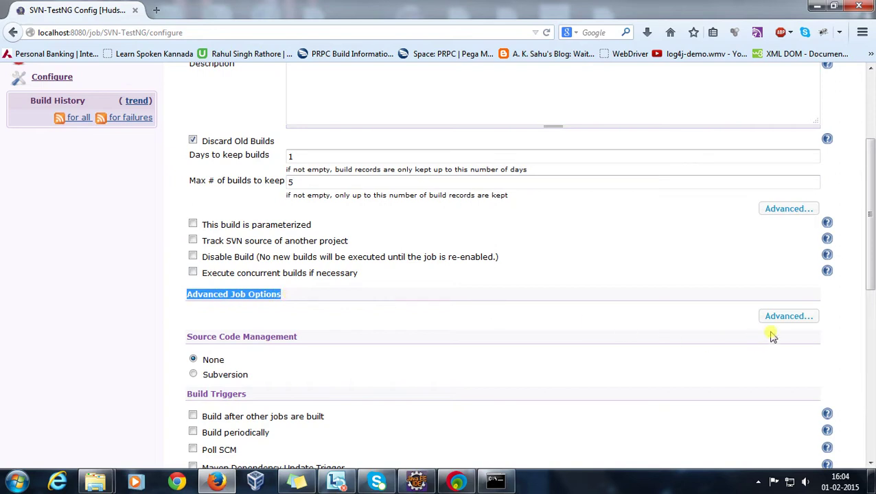
left_click(788, 316)
scroll(351, 326, "down", 2)
left_click(193, 306)
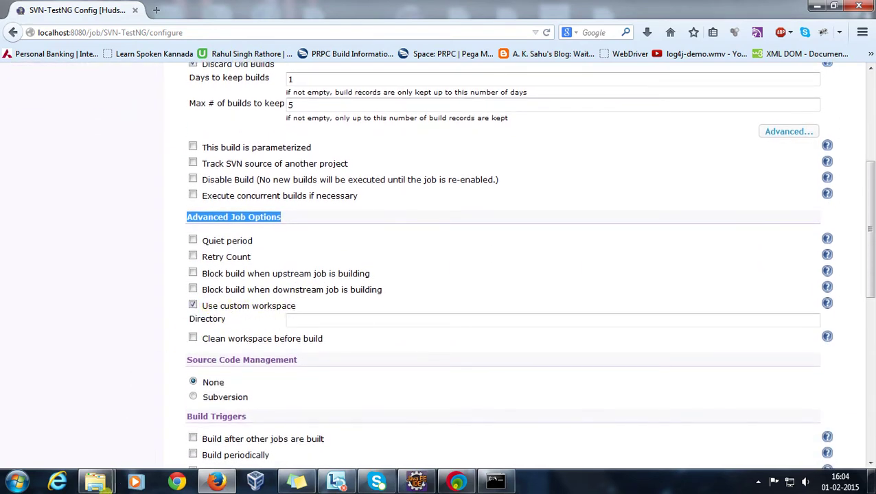
Copy the new folder's path from File Explorer and set the custom workspace directory to G:\Custome_workspace
mouse_move(96, 481)
left_click(186, 439)
left_click(295, 24)
key("ctrl+c")
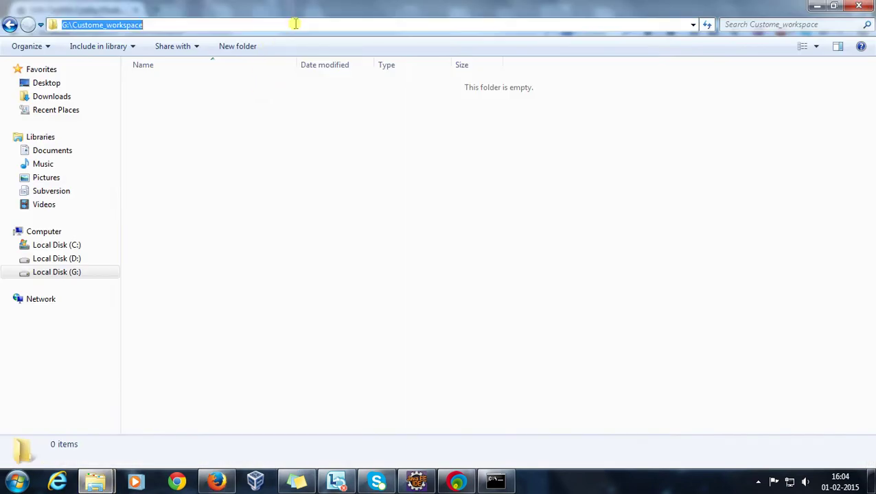
left_click(815, 6)
left_click(313, 321)
key("ctrl+v")
left_click(146, 342)
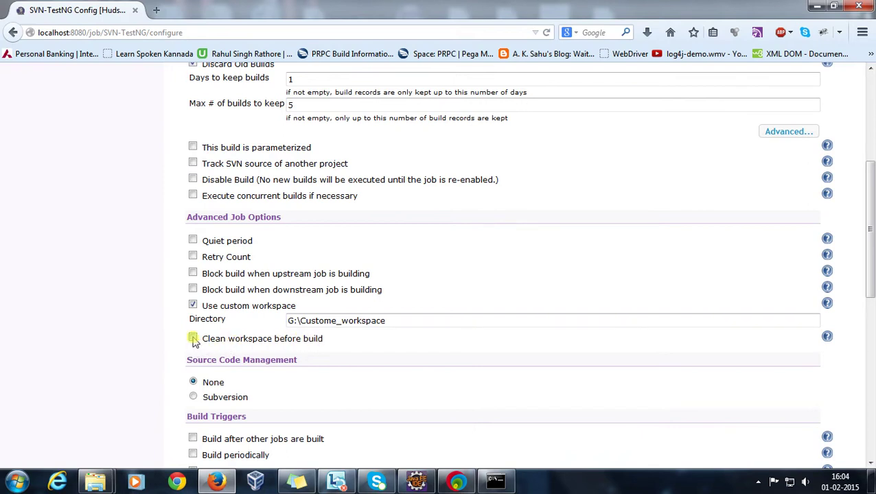
left_click(95, 481)
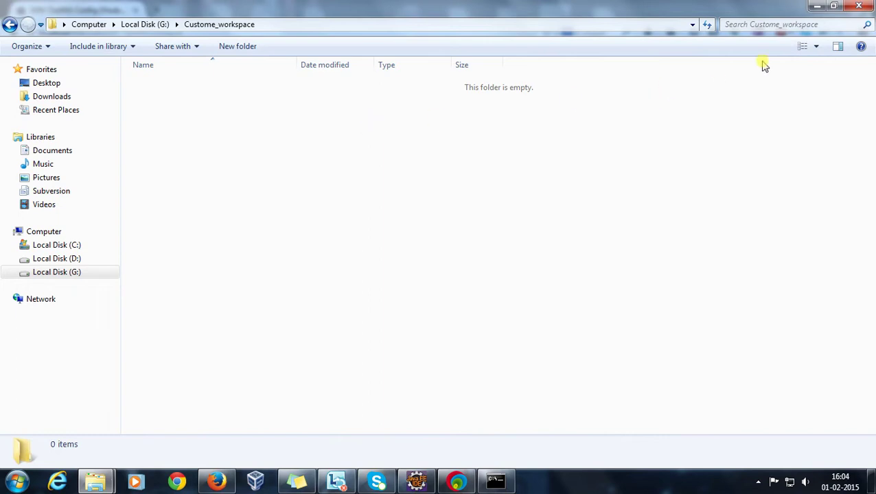
left_click(817, 9)
Set the job's source code management to Subversion
scroll(567, 275, "down", 4)
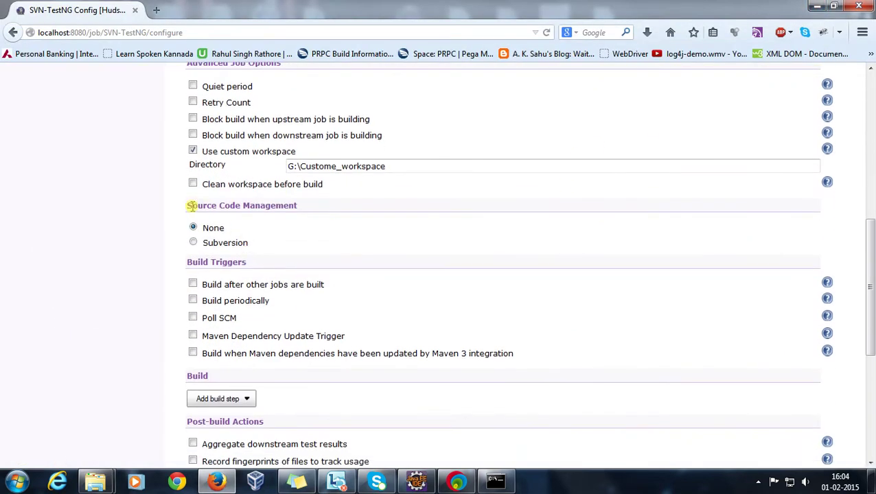
left_click_drag(203, 205, 309, 207)
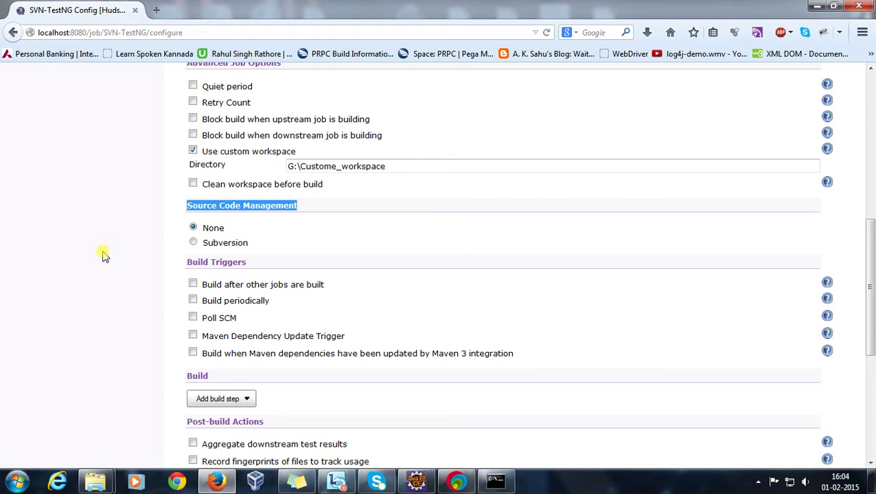
left_click(192, 243)
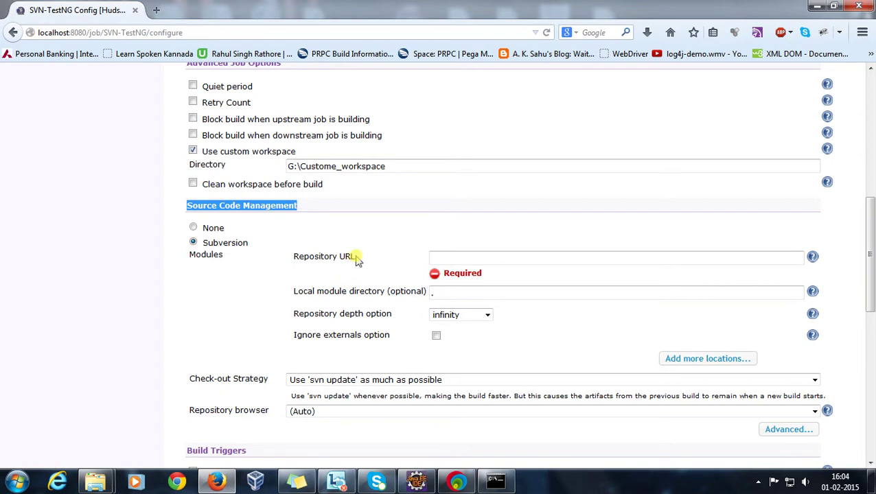
Copy the URL of the TestNG folder in Automation/trunk from VisualSVN Server and enter it as the job's Subversion repository URL
left_click(455, 480)
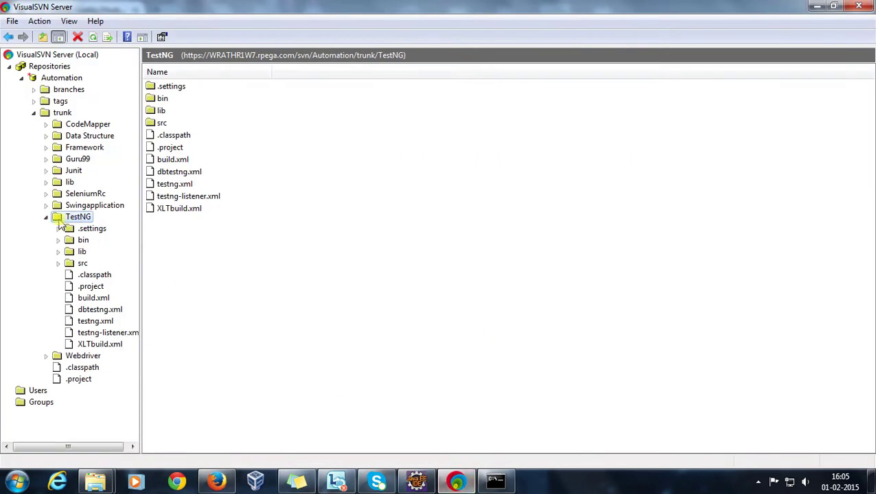
right_click(78, 219)
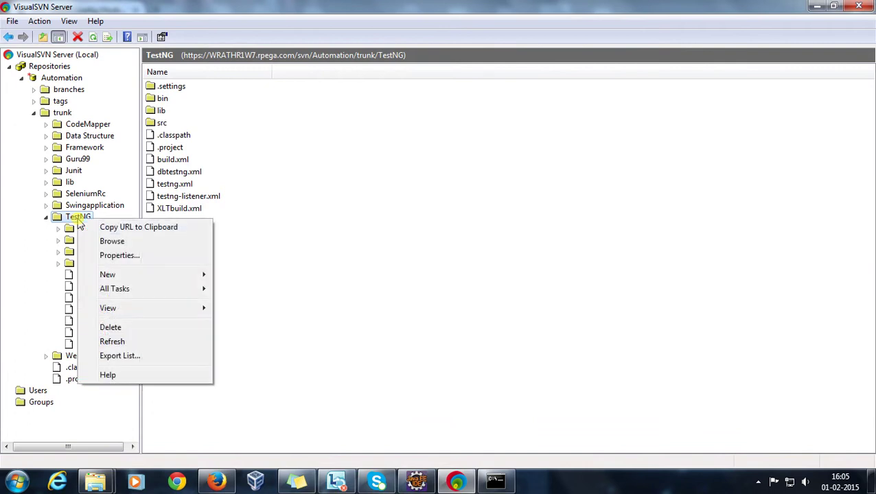
left_click(91, 228)
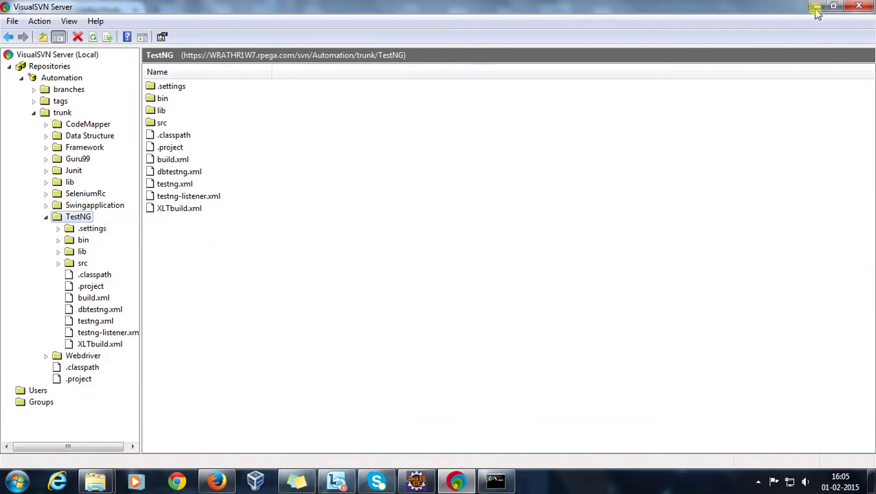
left_click(816, 8)
left_click(463, 259)
key("ctrl+v")
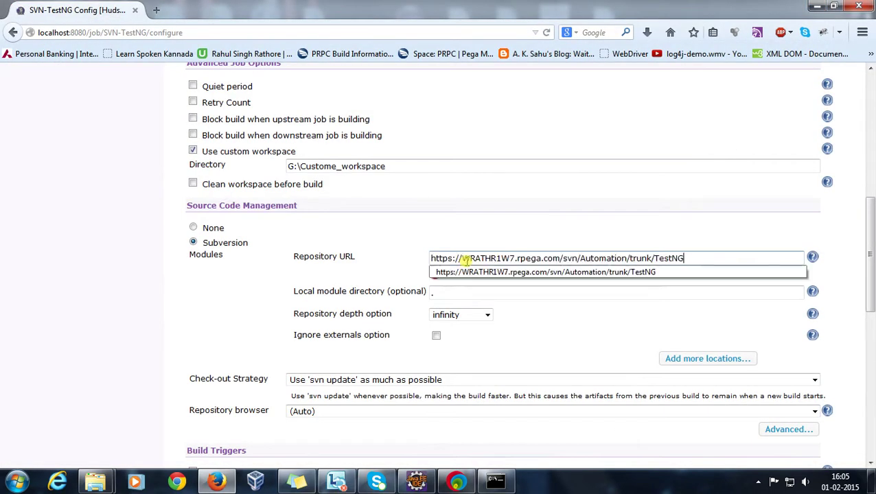
left_click(518, 229)
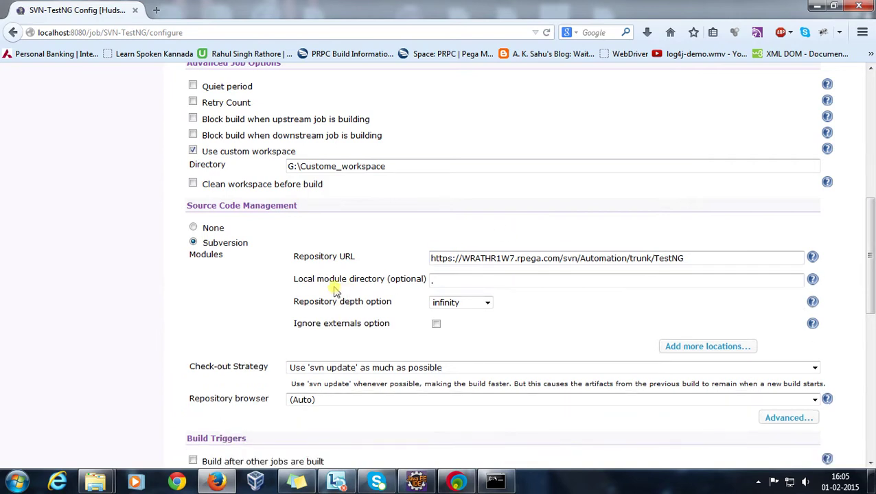
Set the Subversion local module directory to ./Test and view the Custome_workspace folder in File Explorer
left_click_drag(291, 280, 381, 278)
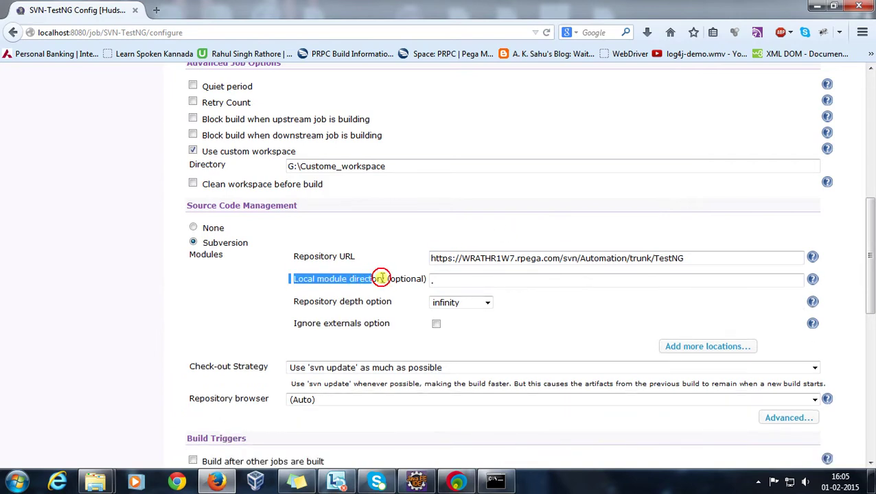
left_click(445, 281)
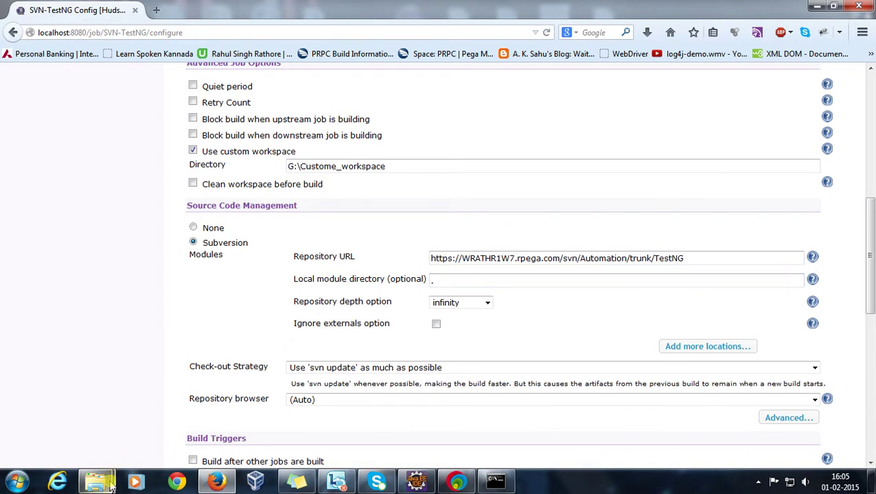
mouse_move(96, 481)
left_click(205, 434)
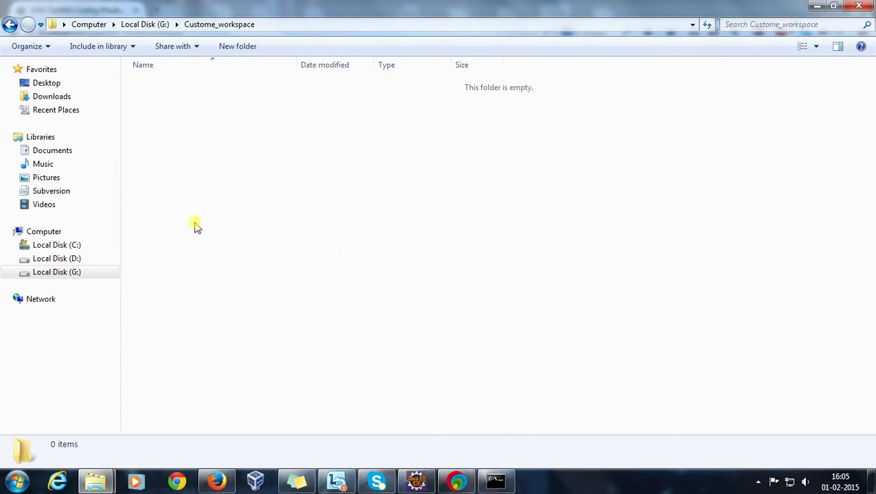
left_click(816, 6)
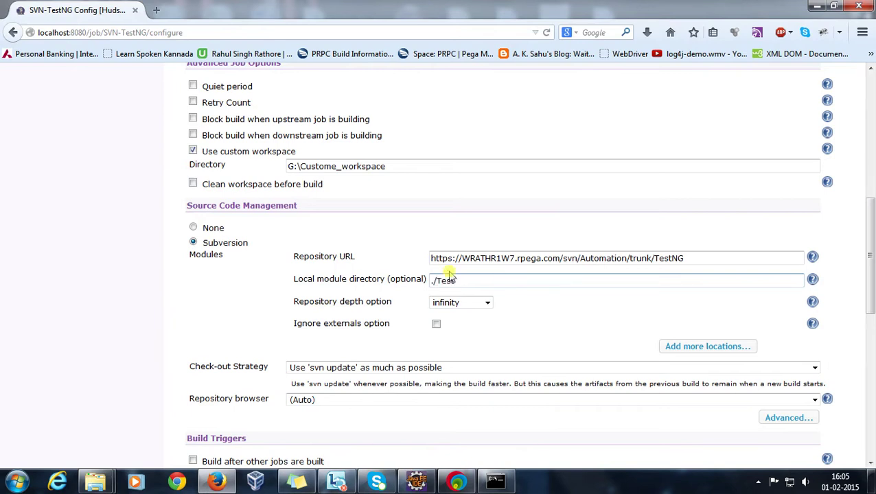
mouse_move(95, 480)
left_click(57, 427)
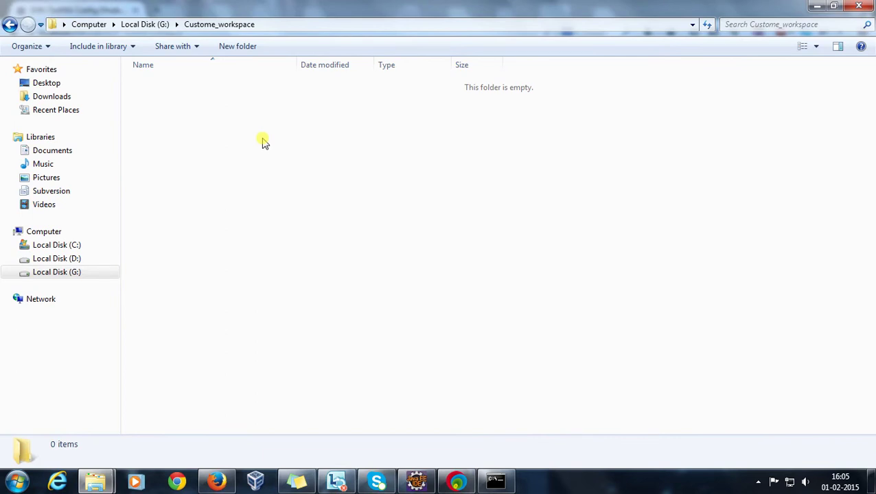
Return to the job configuration and set the Subversion local module directory to a single dot (.)
left_click(817, 6)
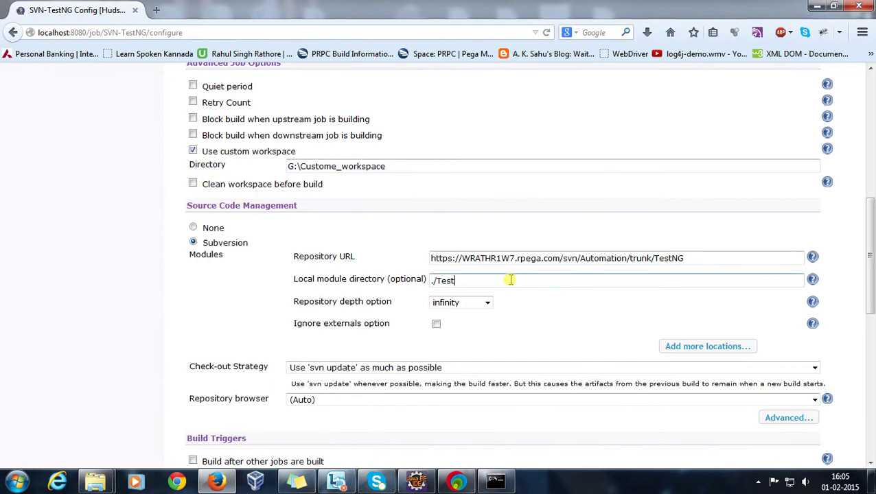
key("BackSpace")
key("BackSpace")
key("Down")
key("Return")
Add an Invoke Ant build step to the job and set its Ant version to apache-ant-1.9.3
scroll(252, 293, "down", 1)
scroll(125, 293, "down", 5)
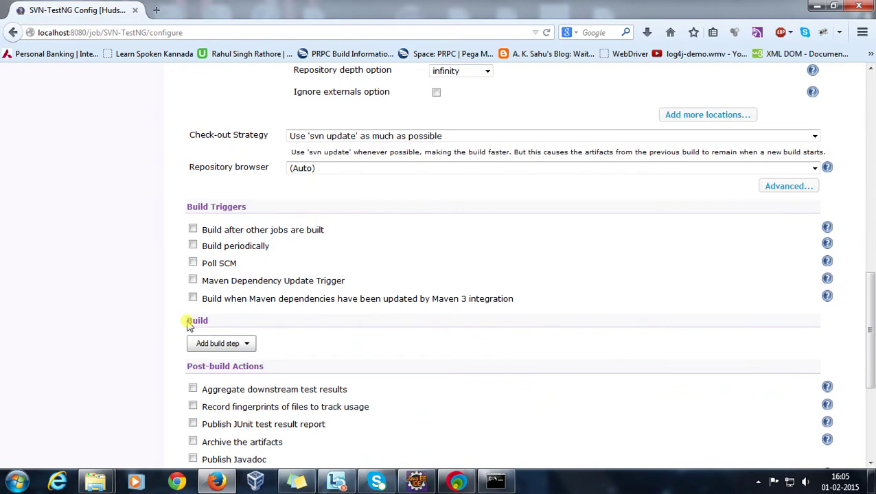
left_click(234, 344)
left_click(223, 382)
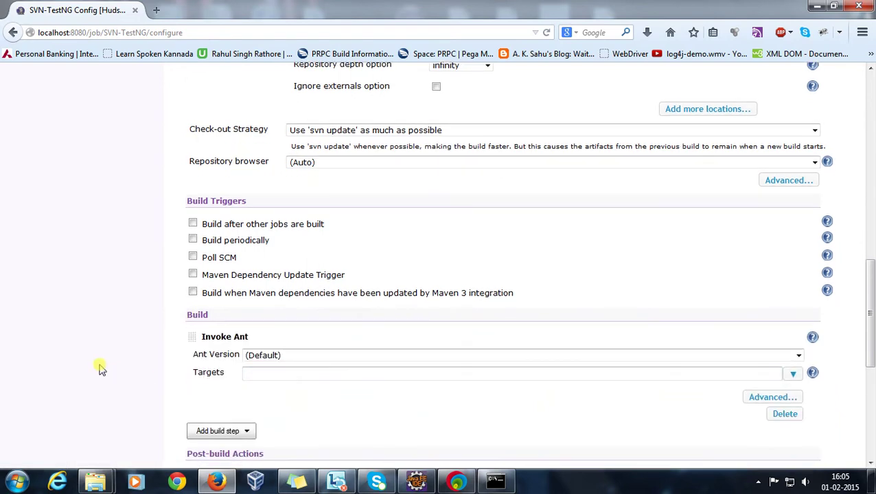
scroll(97, 365, "down", 2)
left_click(796, 284)
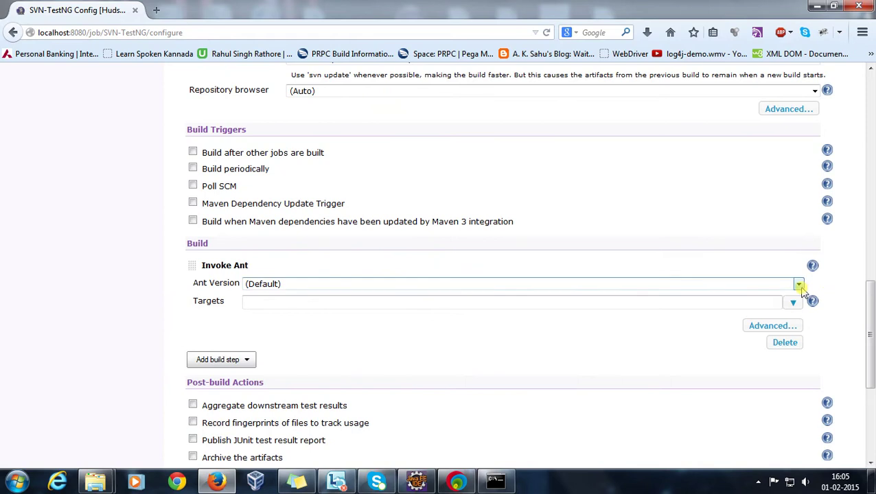
left_click(360, 306)
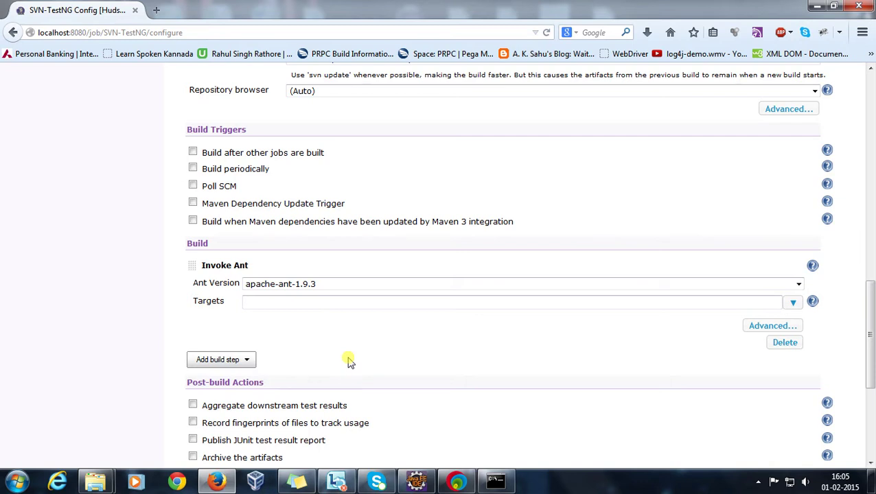
Check the target names in the Test-NG project's build.xml in Eclipse and set the Ant step's target to test
left_click(415, 481)
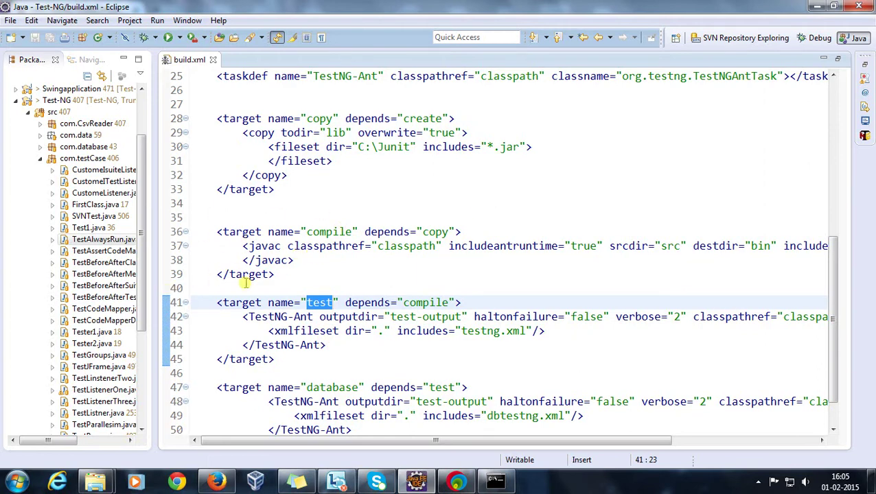
scroll(215, 283, "up", 2)
scroll(273, 282, "down", 3)
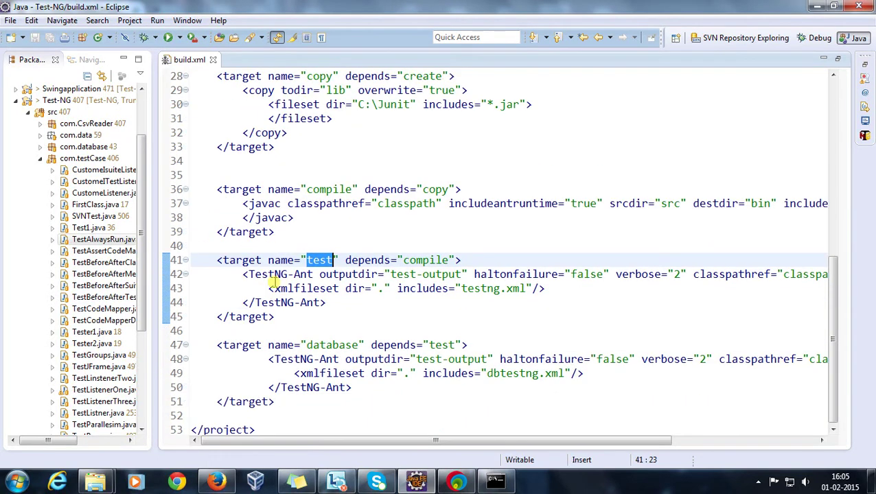
left_click(816, 6)
left_click(325, 300)
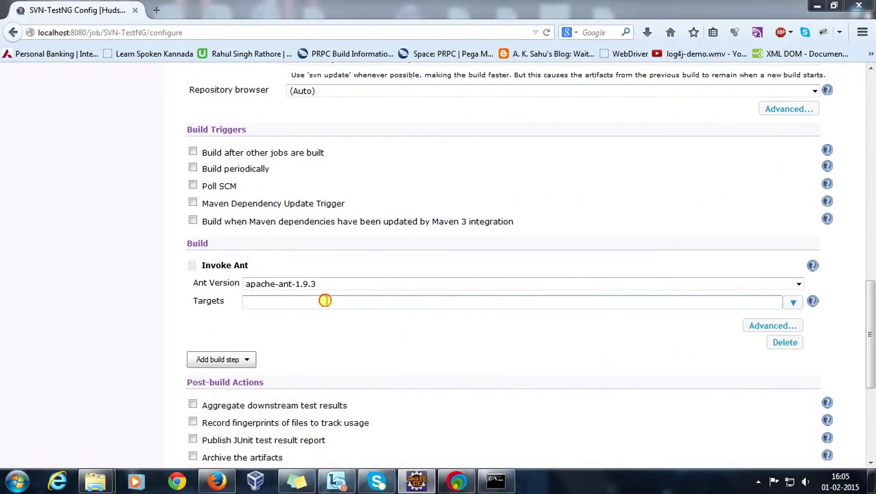
type("test")
left_click(264, 316)
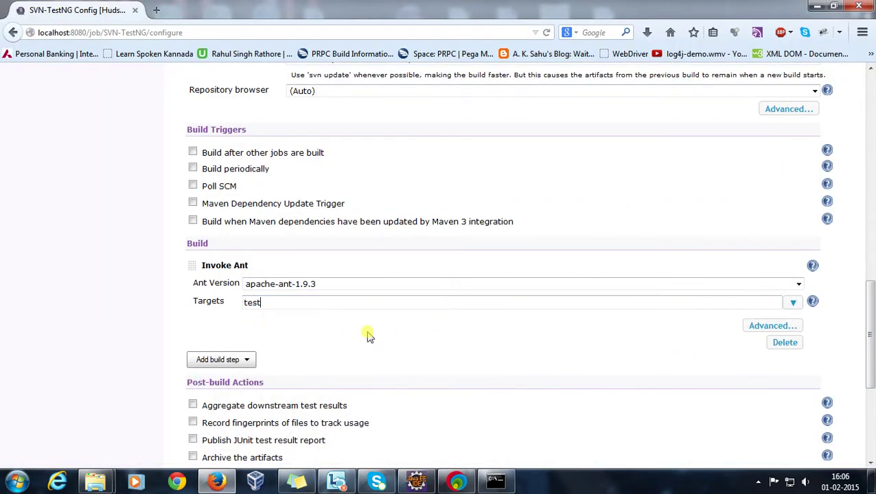
Expand the Ant step's advanced options and set the build file to build.xml
left_click(770, 325)
left_click(271, 327)
left_click(271, 327)
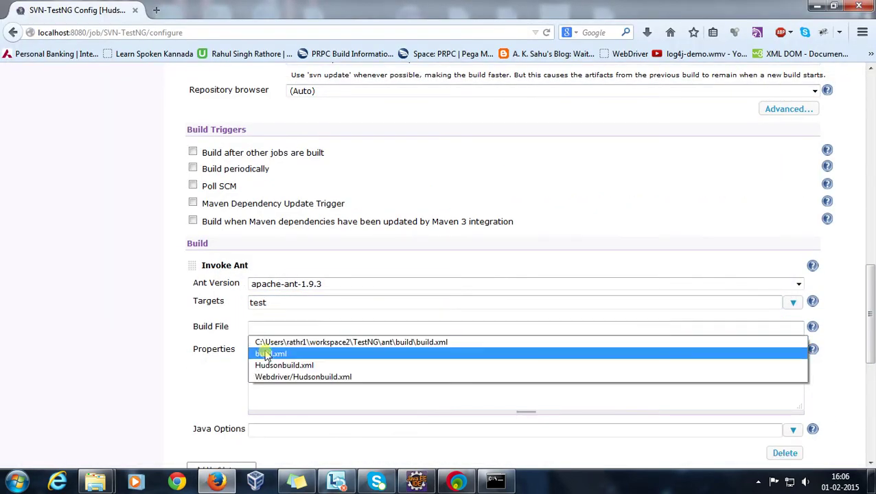
left_click(266, 353)
Compare the Custome_workspace folder in File Explorer with the location of build.xml in VisualSVN Server's TestNG folder
mouse_move(95, 481)
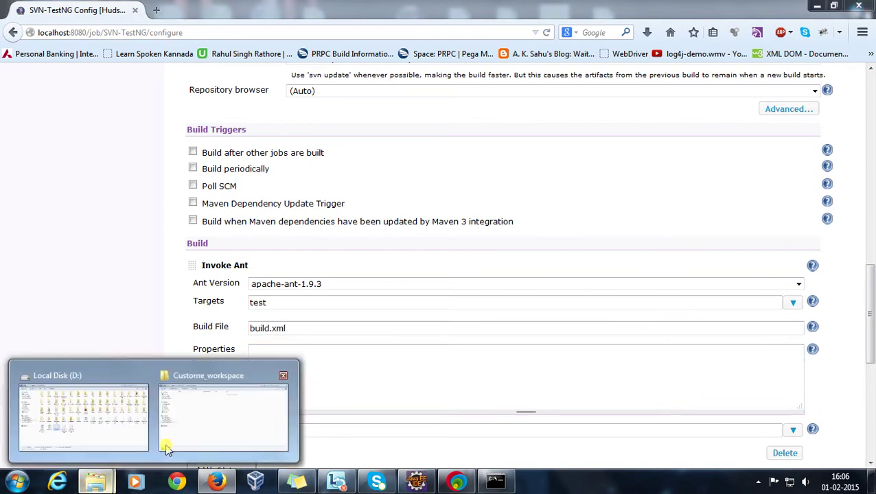
left_click(177, 445)
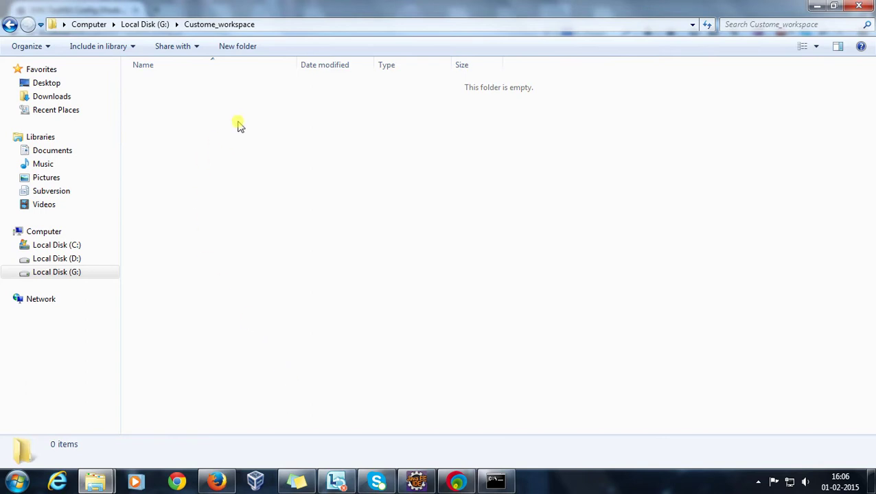
left_click(456, 483)
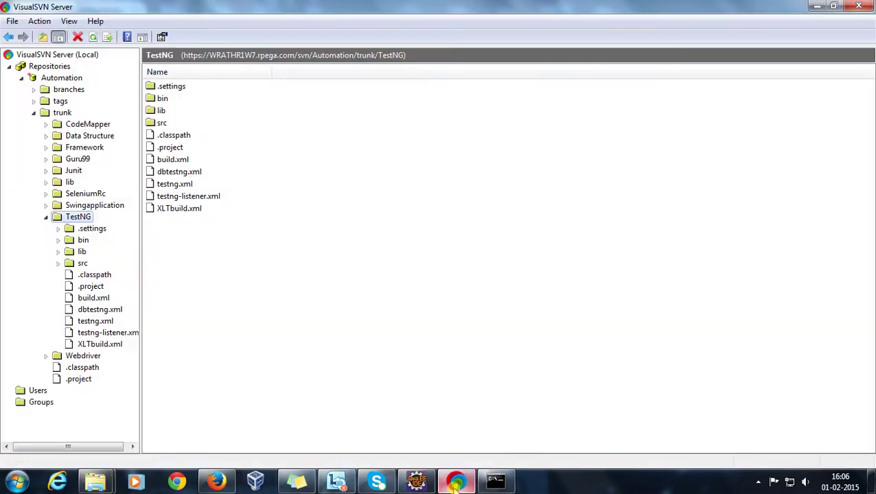
left_click(172, 162)
mouse_move(95, 483)
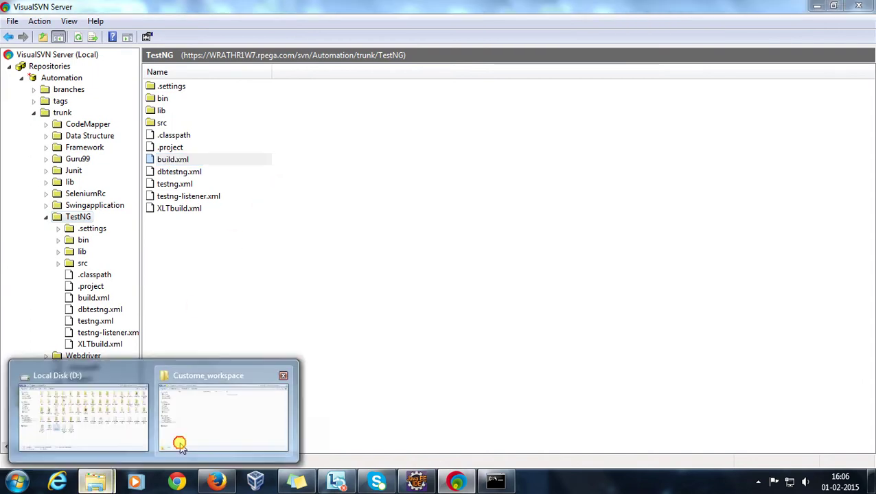
left_click(180, 442)
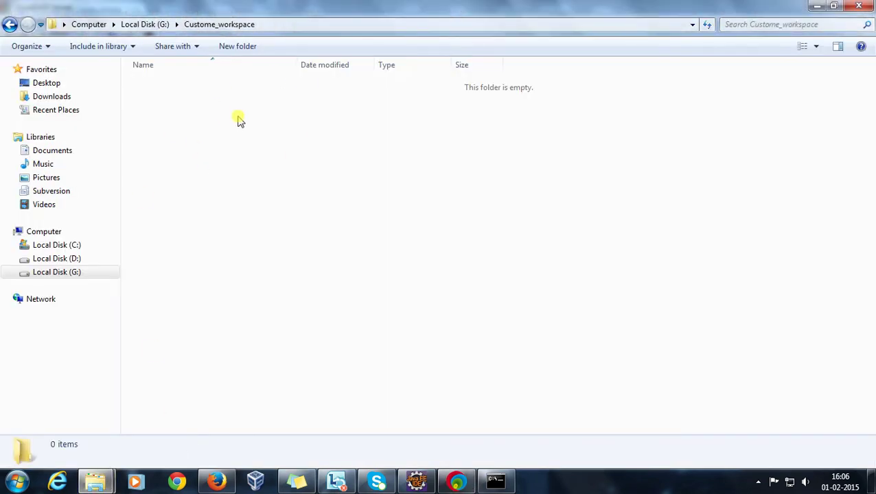
left_click(814, 7)
left_click(814, 6)
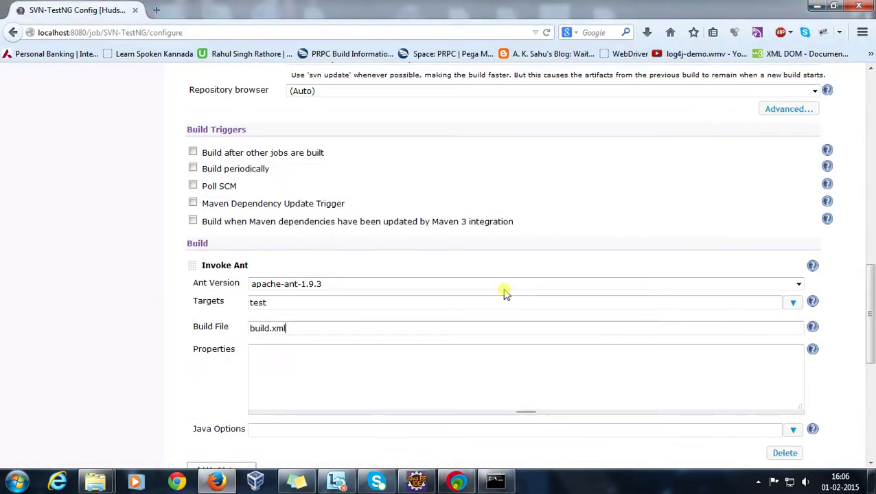
Change the Subversion local module directory to ./Test
left_click(305, 329)
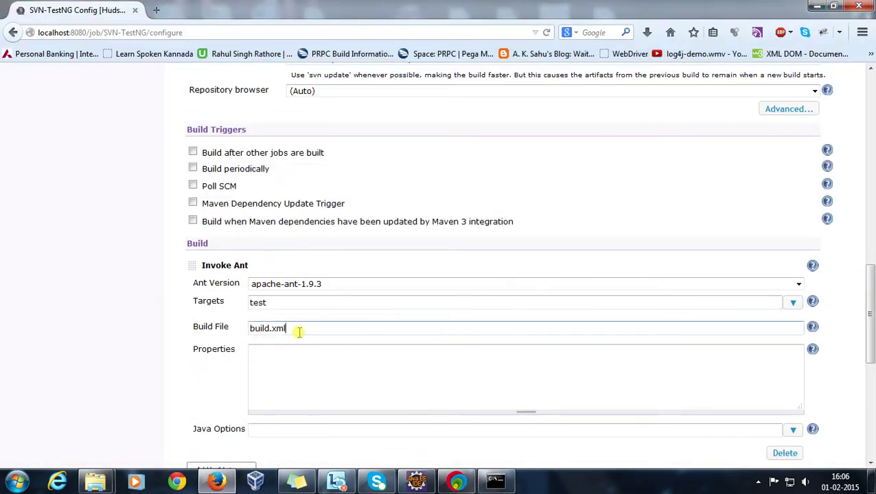
scroll(415, 317, "up", 5)
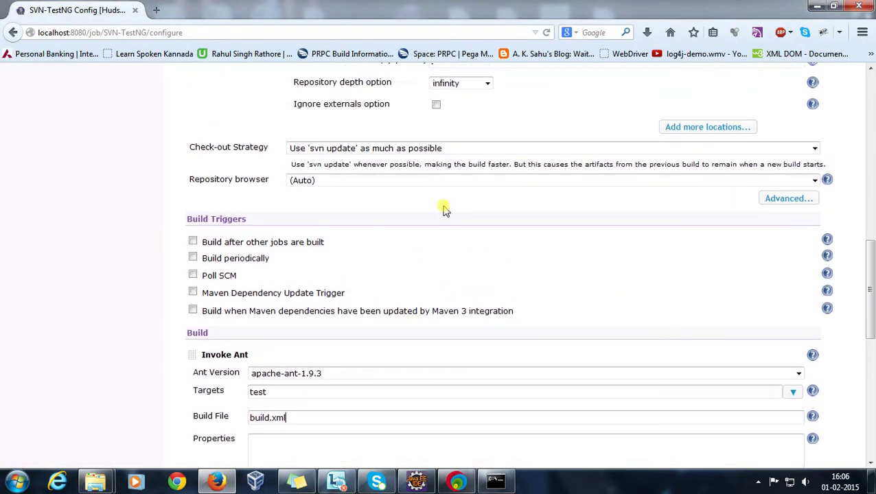
left_click(457, 203)
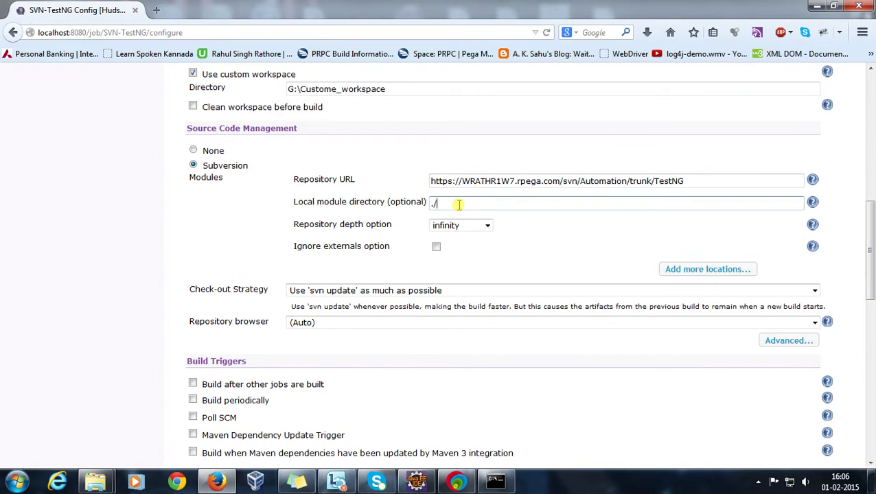
type("/Test")
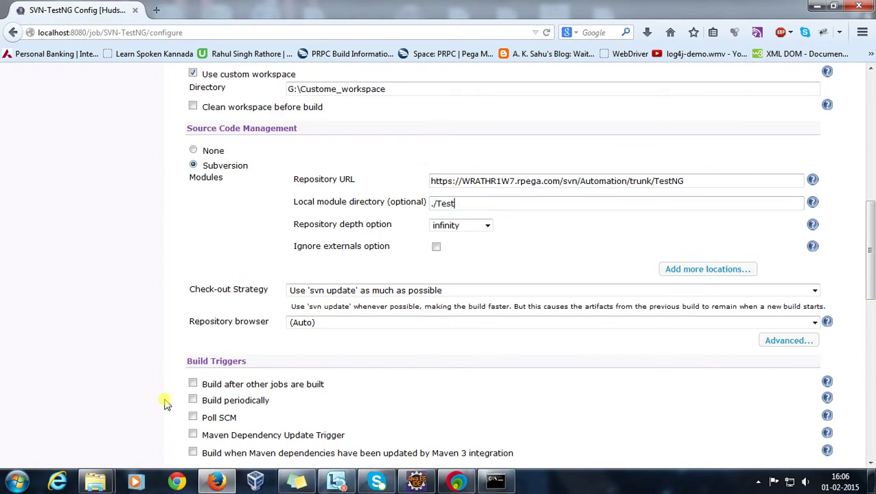
Create a folder named Test in Custome_workspace in File Explorer, open it, and return to the job configuration
left_click(95, 482)
left_click(180, 432)
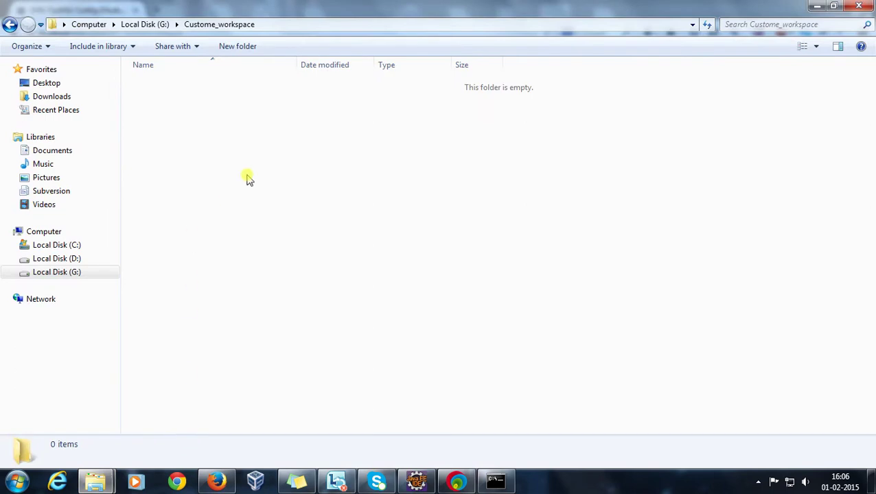
right_click(224, 150)
mouse_move(319, 360)
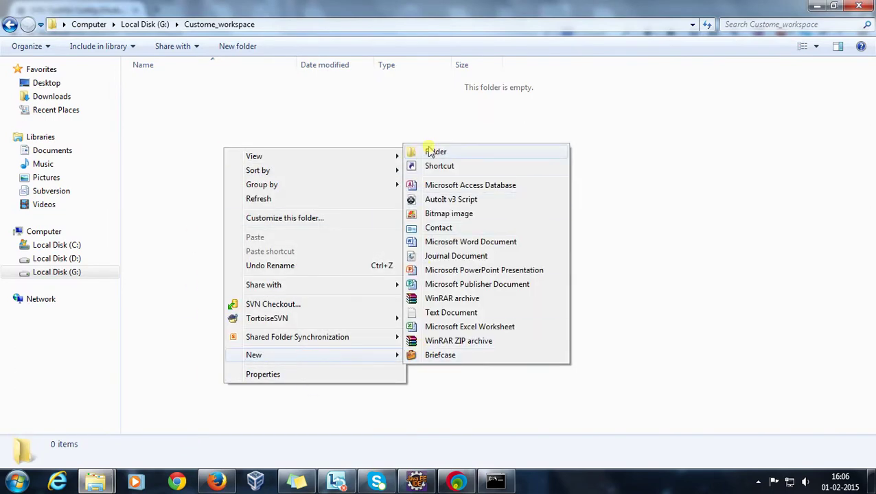
left_click(429, 150)
type("Te")
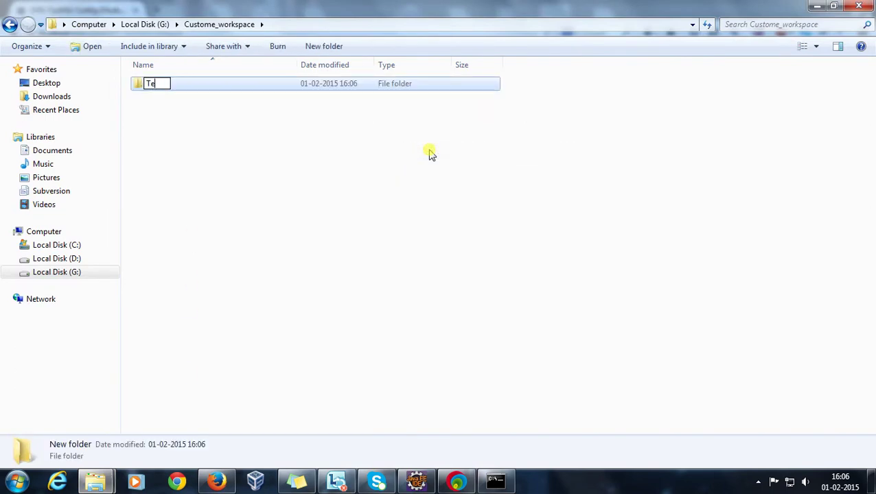
key("Return")
key("Return")
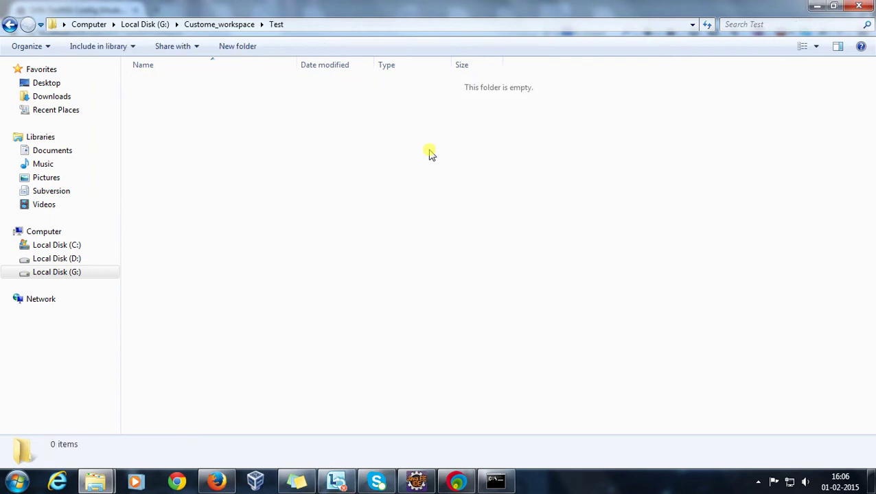
left_click(464, 485)
left_click(817, 5)
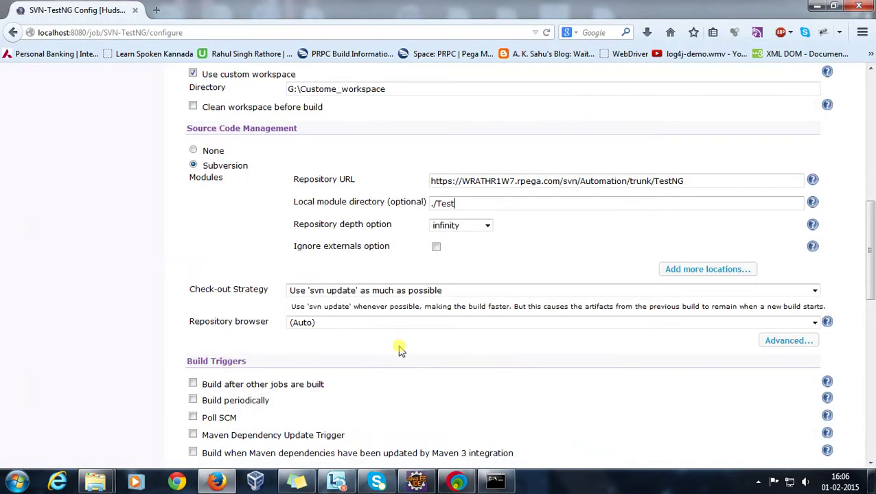
Try Test/build.xml as the Ant step's build file and restore build.xml
scroll(400, 347, "down", 5)
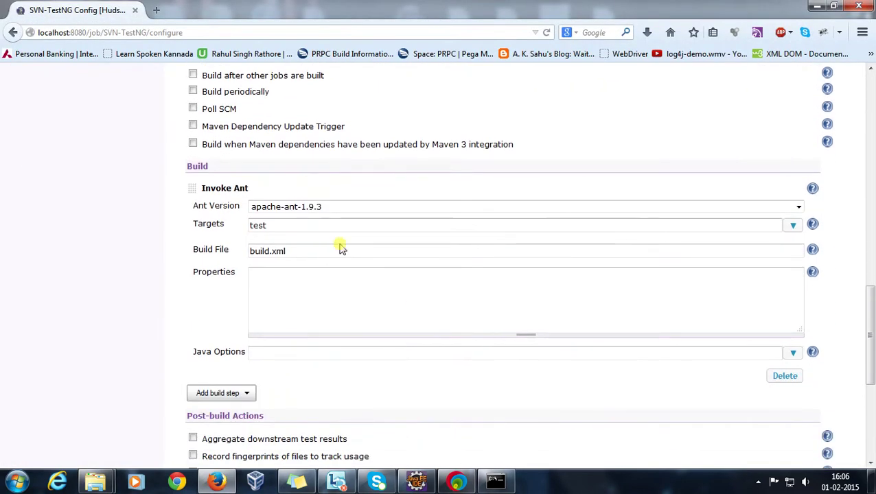
left_click(341, 250)
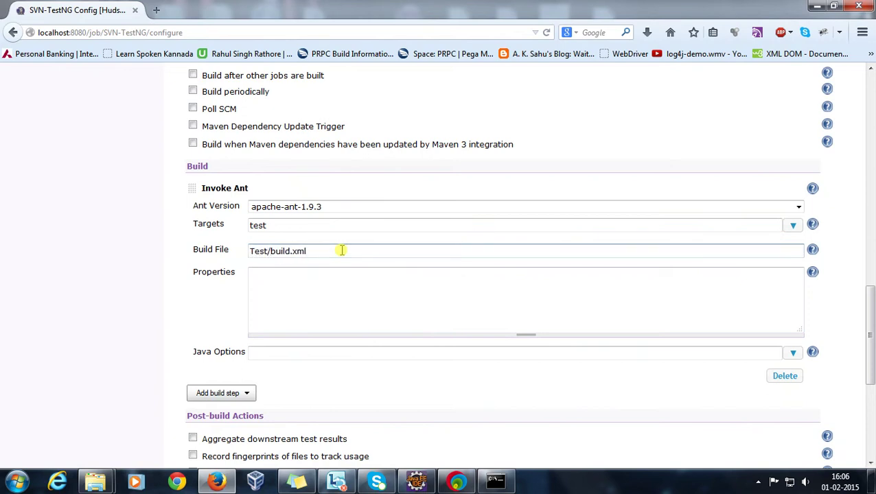
key("BackSpace")
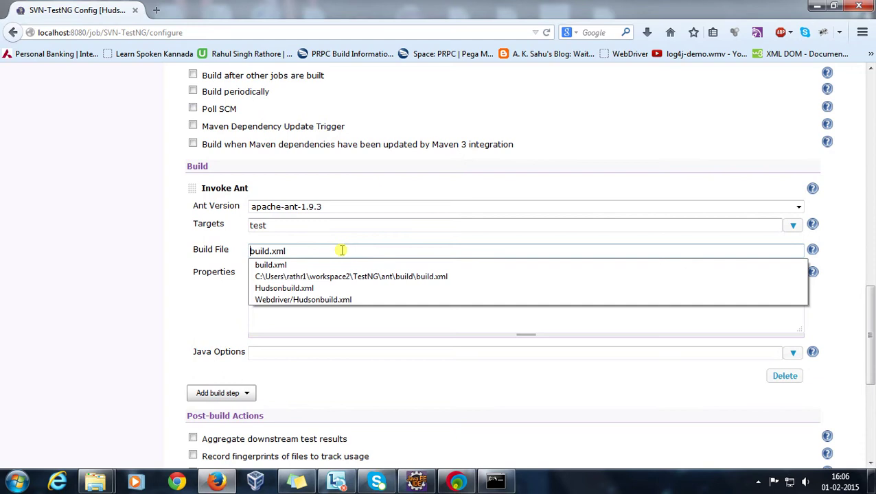
Remove /Test from the Subversion local module directory, leaving only the dot (.)
scroll(442, 197, "up", 5)
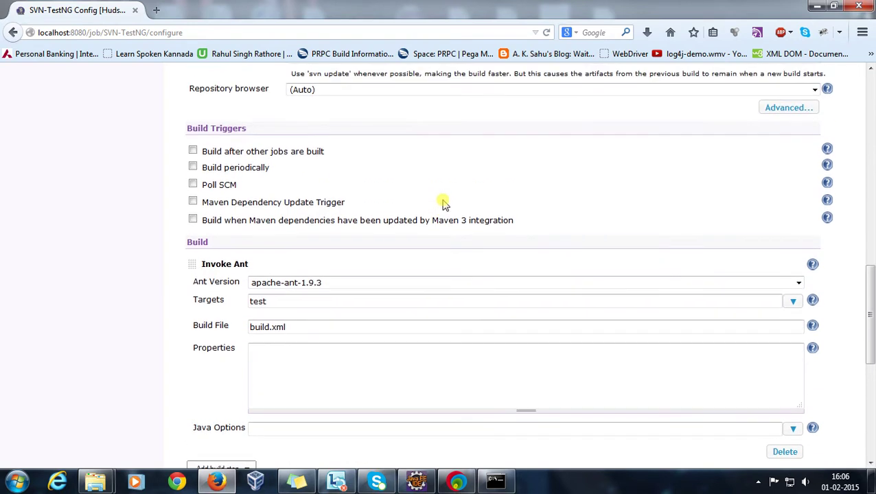
left_click(461, 204)
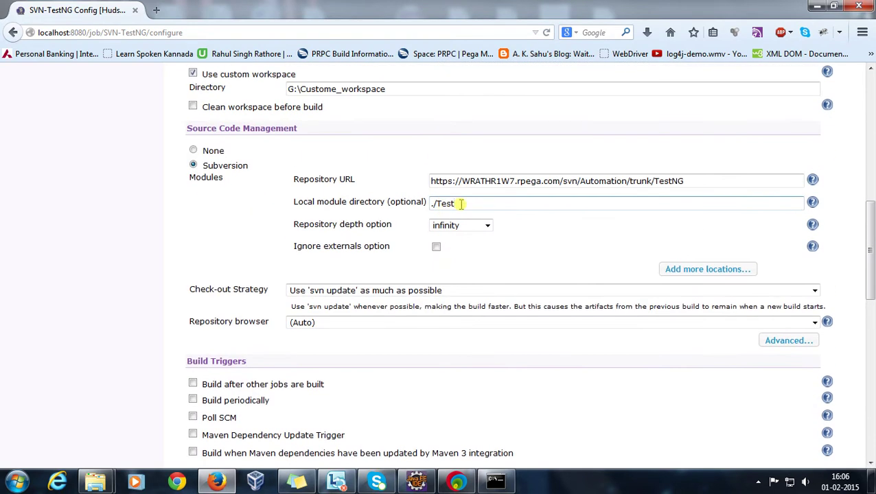
key("BackSpace")
key("BackSpace")
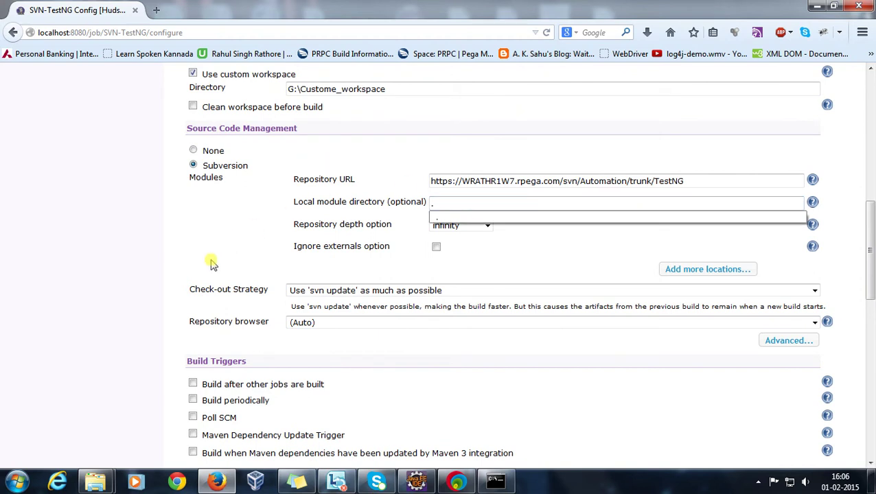
Enable Publish TestNG Results with the XML report pattern test-output/testng-results.xml and save the job configuration
scroll(172, 221, "down", 4)
scroll(170, 223, "down", 5)
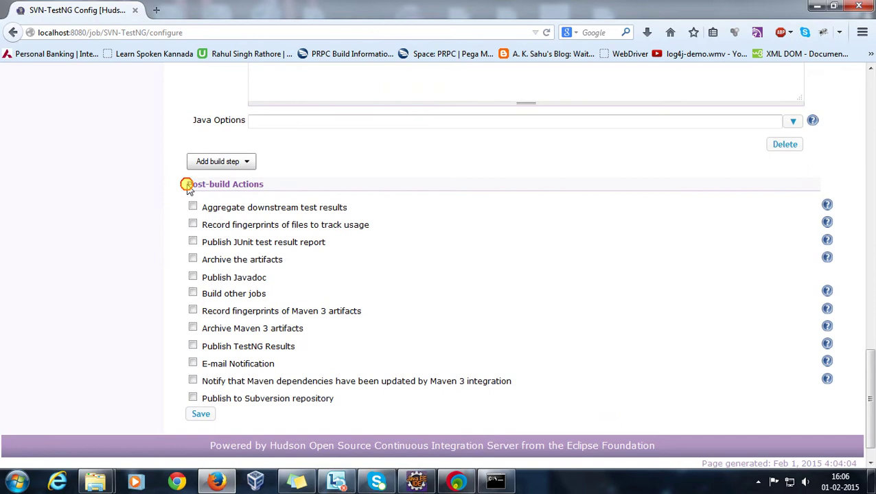
left_click_drag(187, 185, 274, 190)
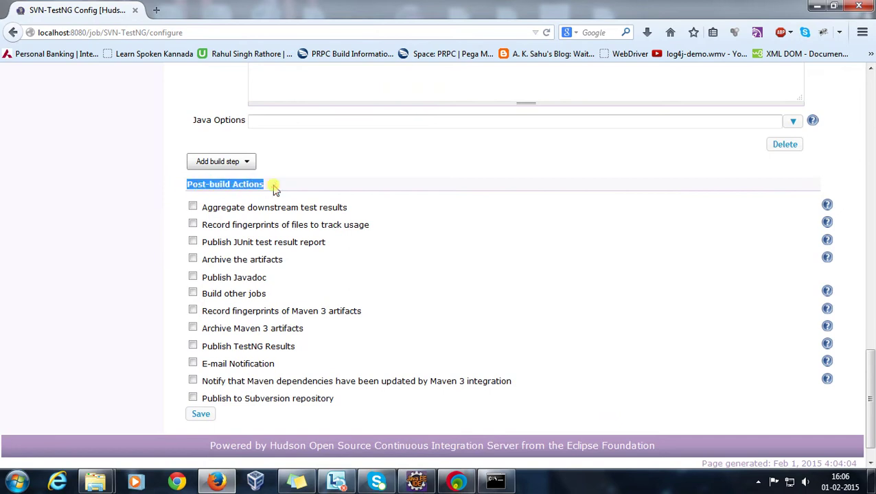
left_click(194, 346)
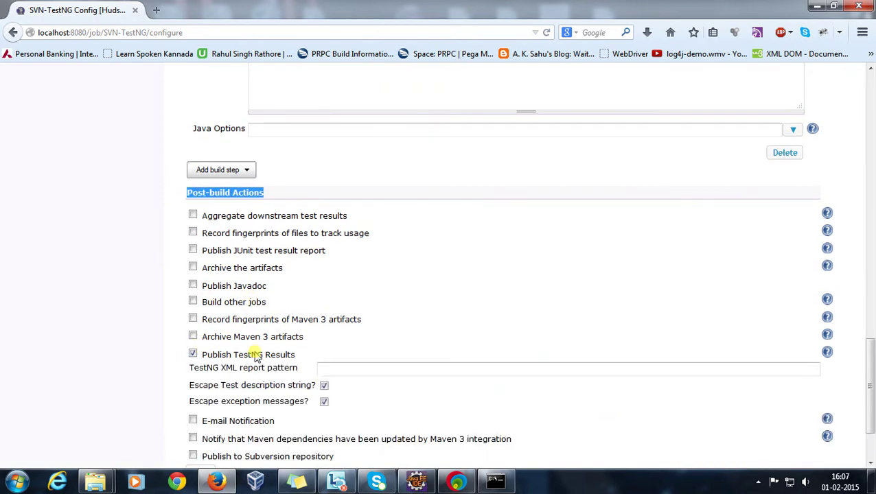
left_click(338, 369)
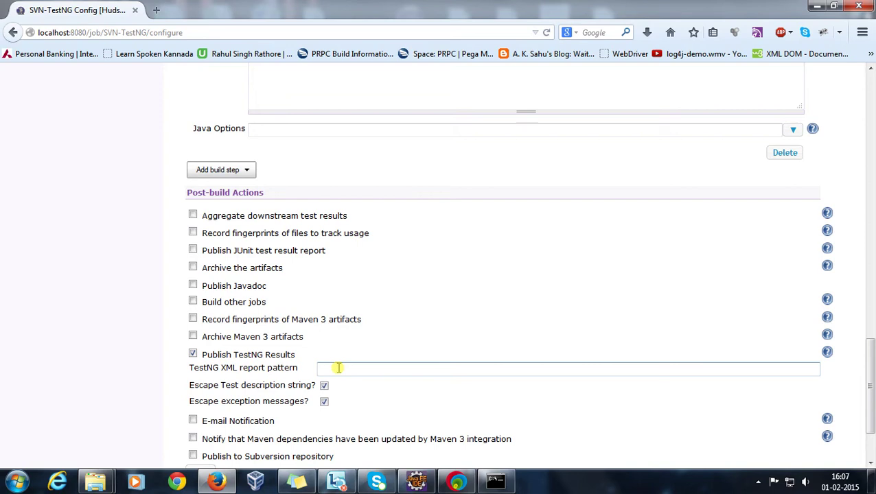
double_click(338, 368)
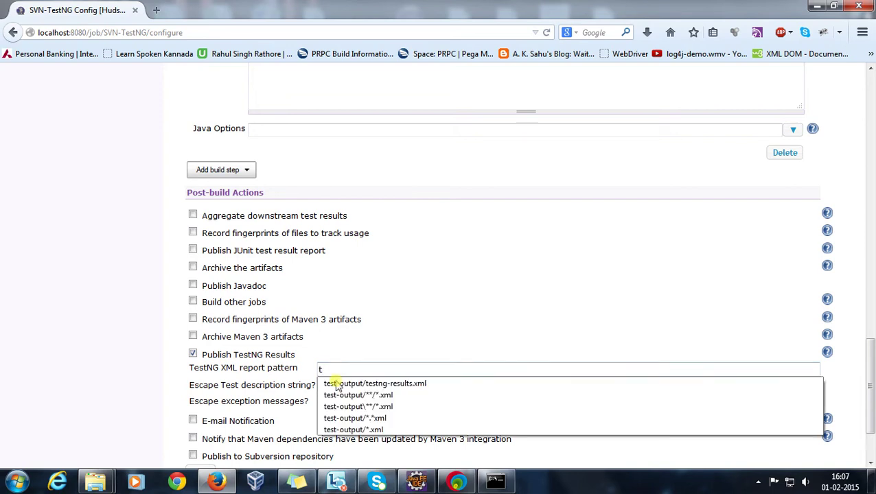
left_click(333, 382)
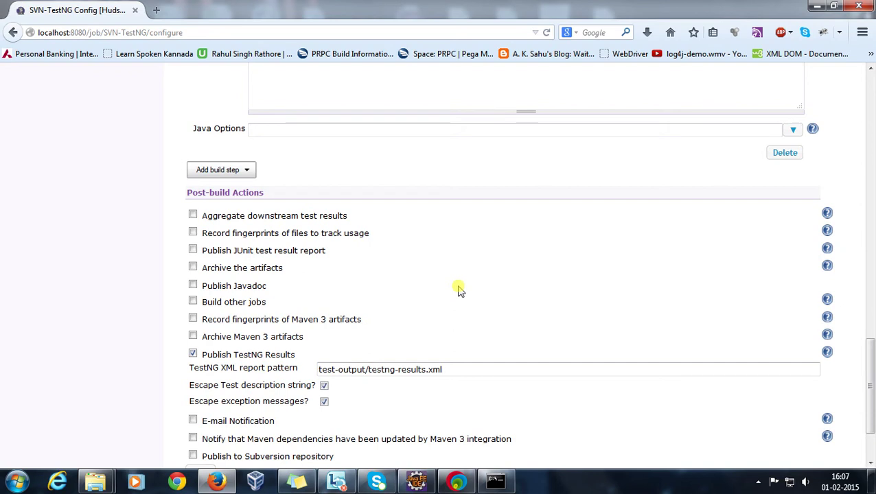
scroll(459, 288, "down", 3)
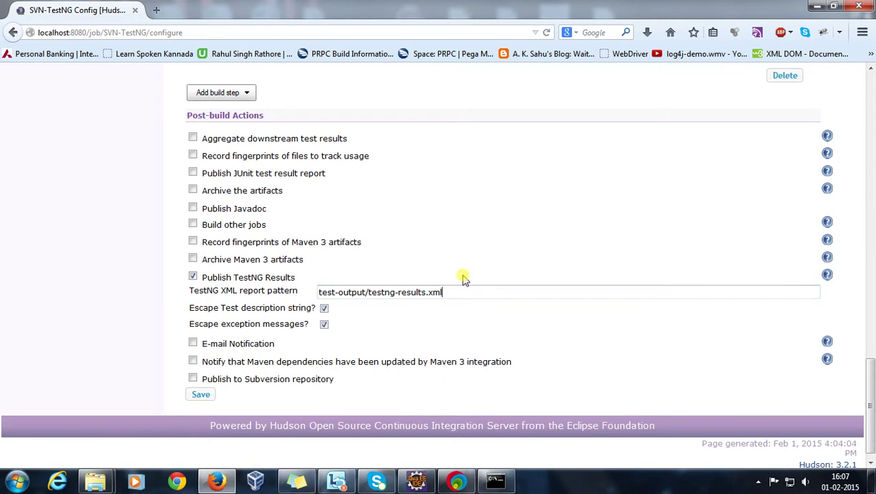
left_click(203, 395)
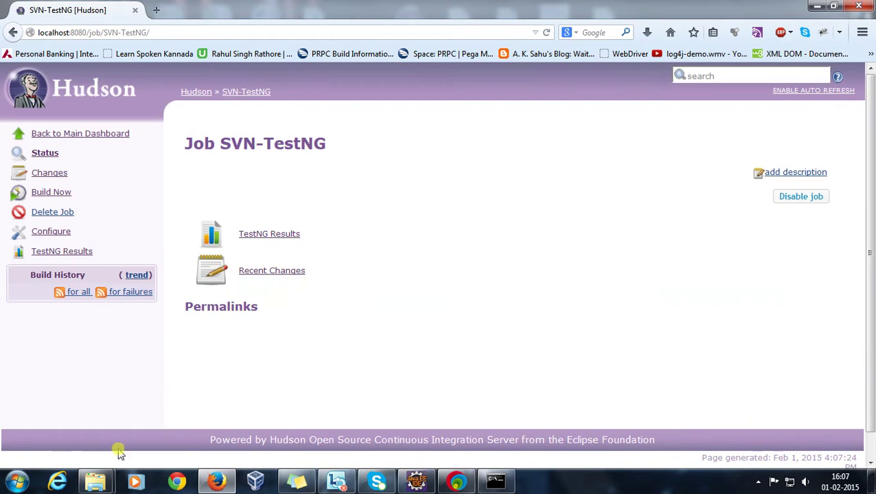
Delete the Test folder from Custome_workspace in File Explorer and return to the Hudson job page
key("alt+Tab")
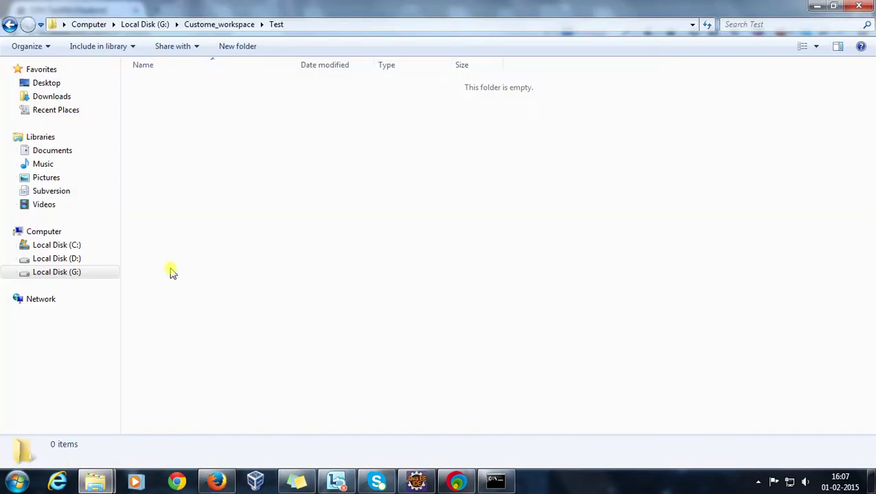
key("BackSpace")
key("Delete")
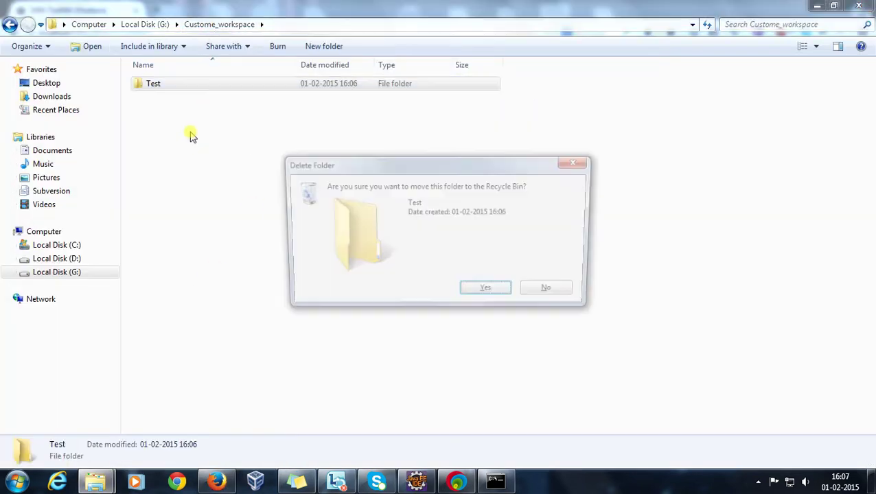
left_click(488, 293)
left_click(817, 5)
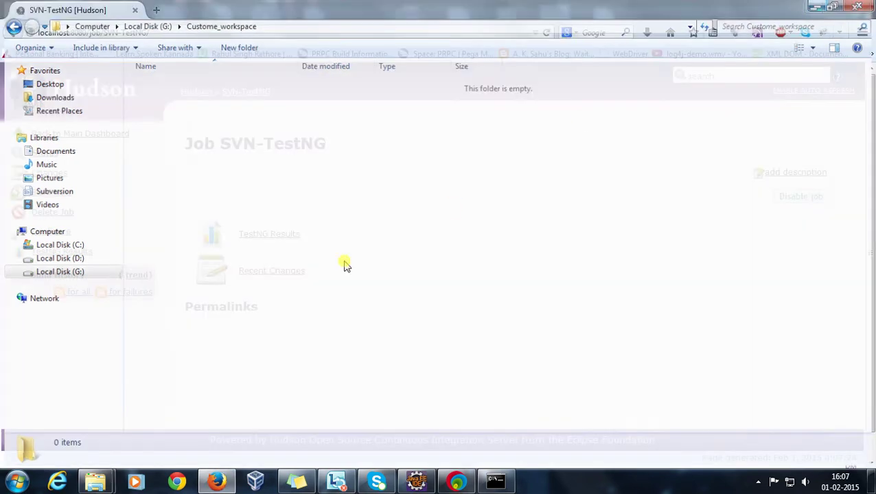
Start a build of SVN-TestNG and examine the checkout, executed Ant targets and TestNG output in its console log
left_click(54, 192)
left_click(150, 293)
scroll(427, 291, "down", 3)
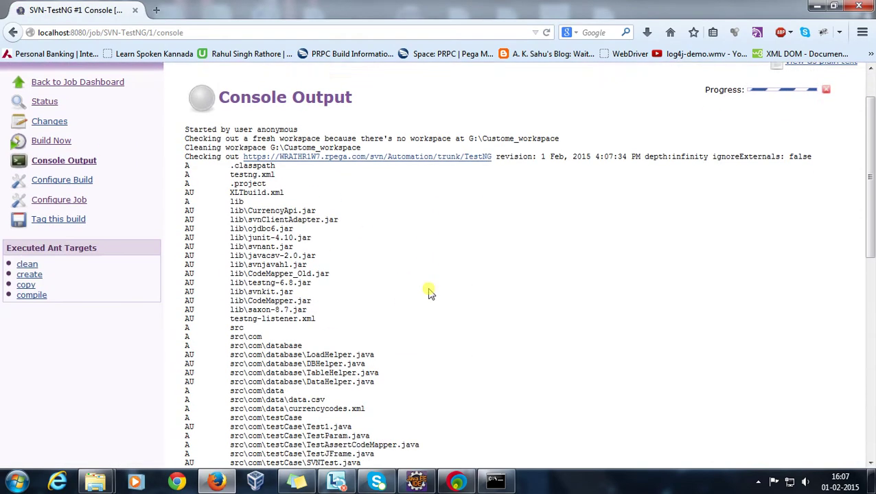
scroll(429, 292, "down", 2)
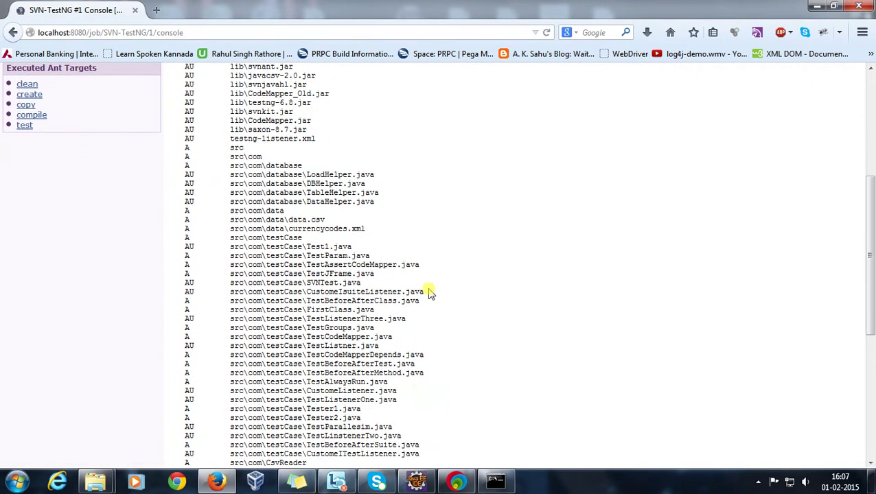
scroll(429, 292, "down", 4)
scroll(427, 290, "up", 7)
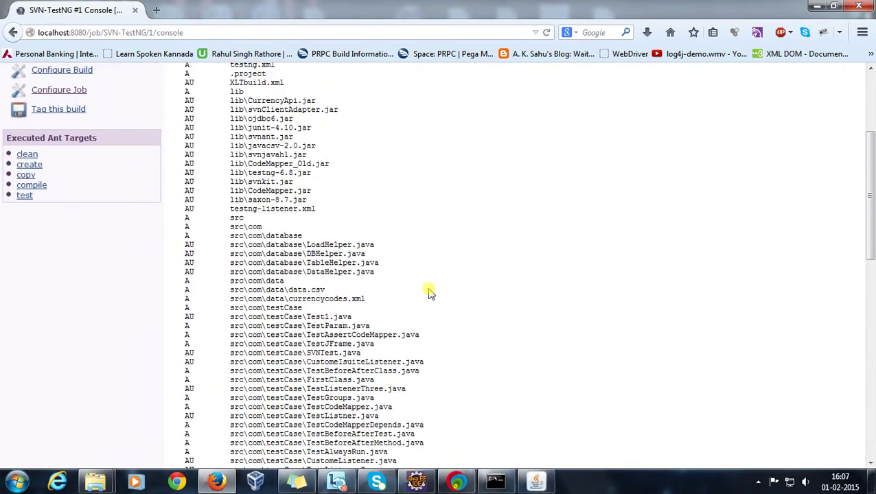
left_click_drag(55, 203, 20, 160)
scroll(108, 259, "down", 5)
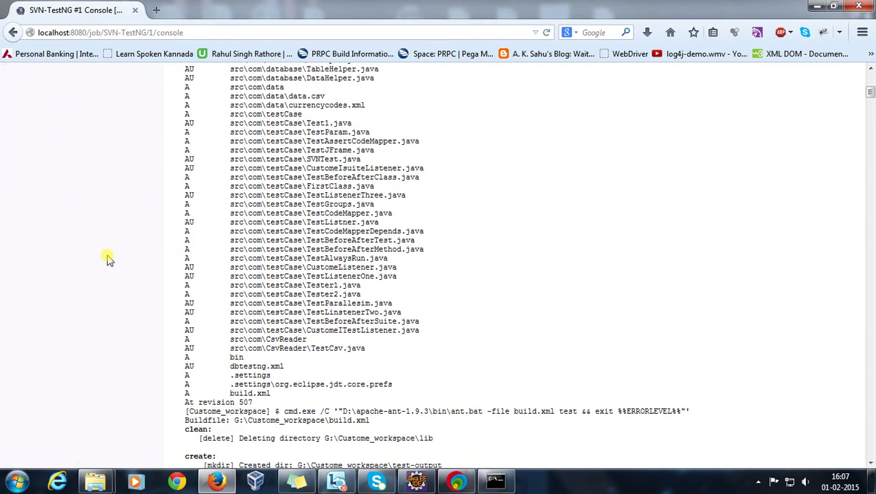
scroll(108, 259, "down", 2)
left_click_drag(443, 420, 207, 278)
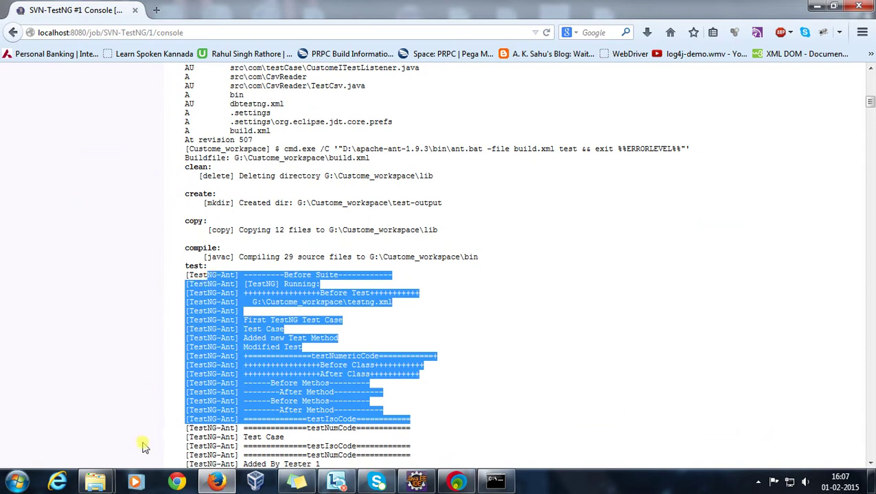
Check the files and folders checked out to Custome_workspace in File Explorer, and return to the console output
left_click(95, 483)
left_click(172, 436)
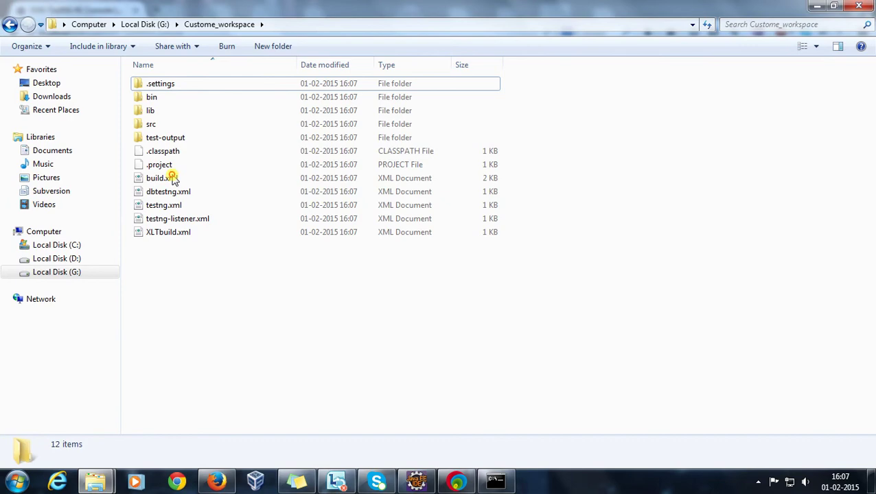
left_click(201, 233)
left_click_drag(201, 233, 144, 90)
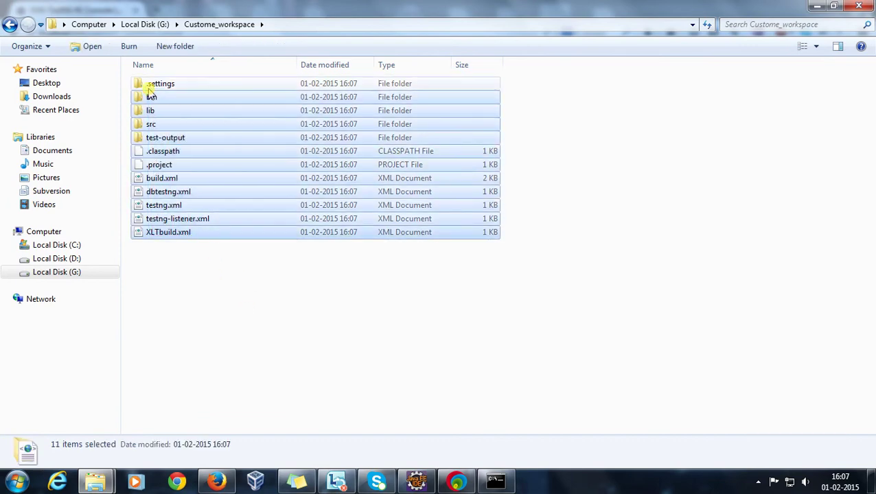
left_click(245, 335)
left_click(816, 6)
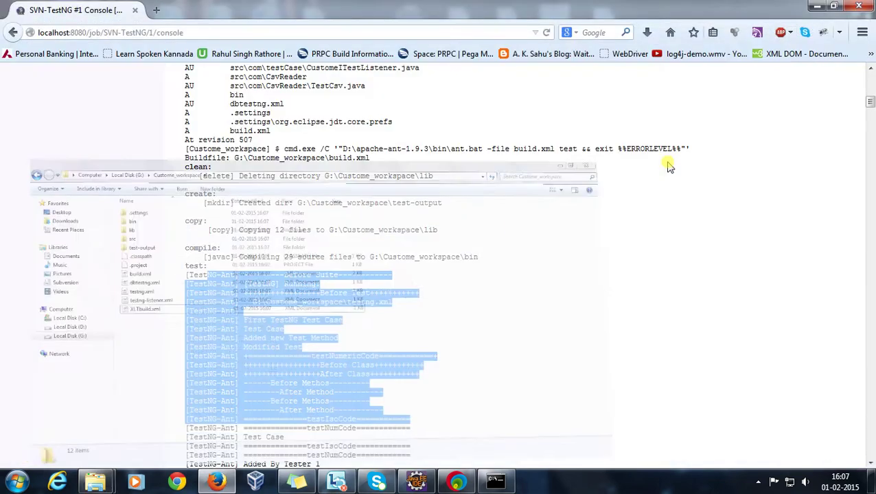
Start another build from the SVN-TestNG job page and examine the test target's output in its console log
scroll(13, 284, "up", 10)
scroll(13, 285, "up", 5)
left_click(231, 92)
left_click(60, 216)
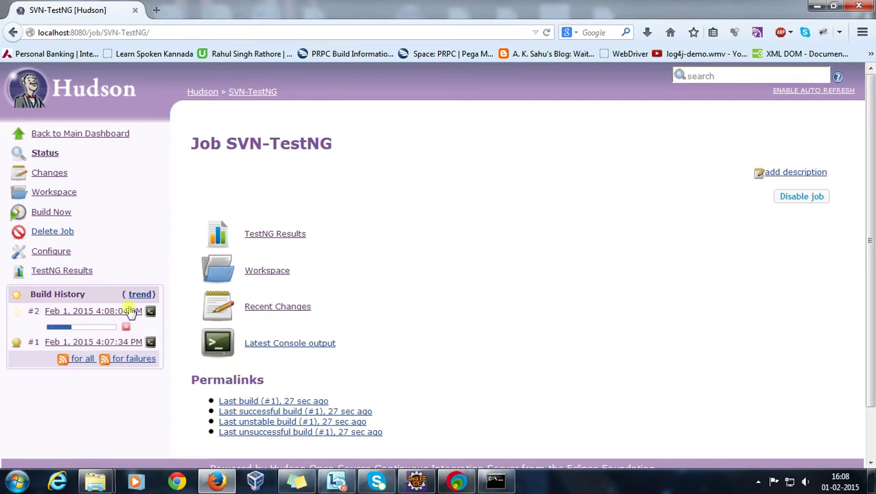
left_click(151, 311)
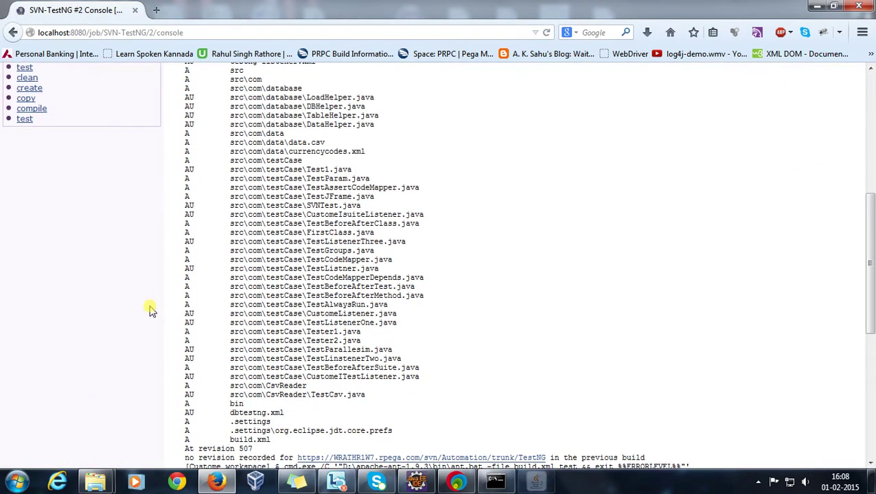
left_click_drag(413, 416, 194, 220)
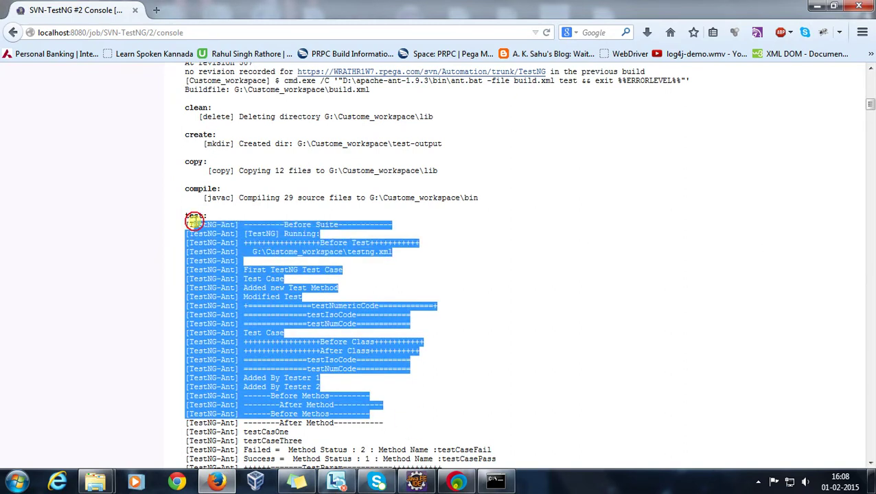
scroll(100, 241, "down", 2)
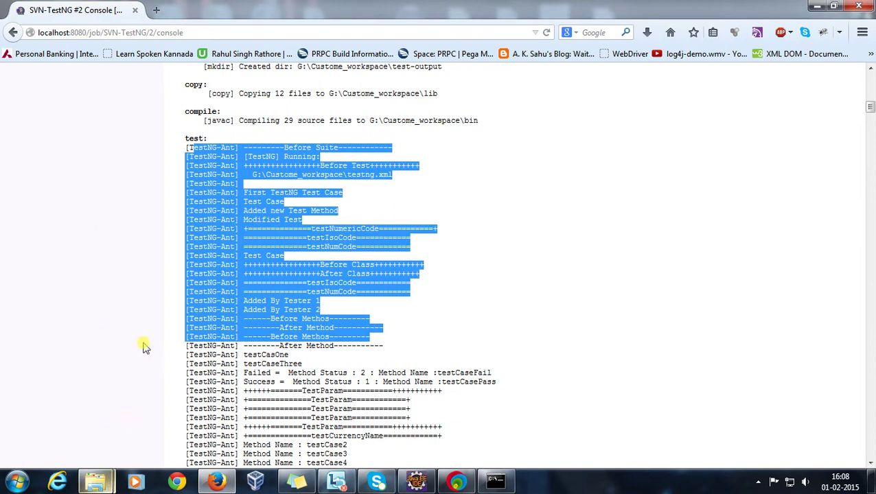
Go to the Hudson dashboard and reopen the SVN-TestNG job to view its TestNG Results Trend
scroll(127, 301, "up", 15)
left_click(195, 91)
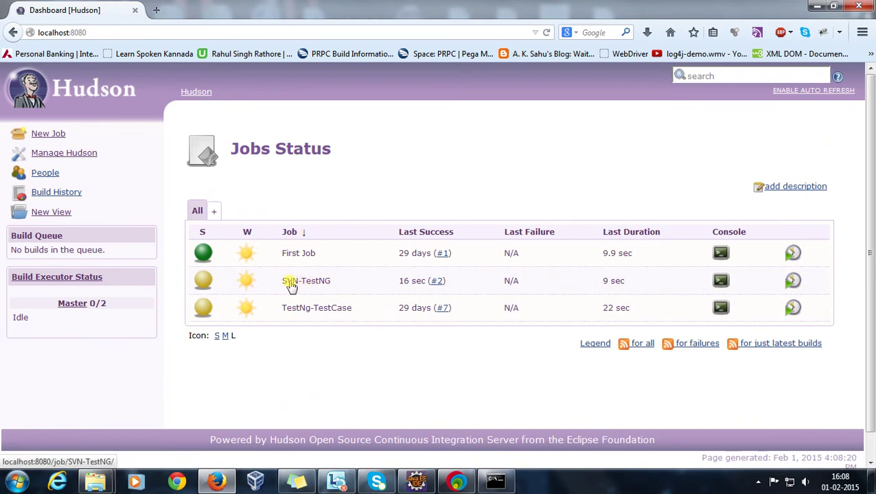
left_click(305, 283)
scroll(341, 286, "down", 1)
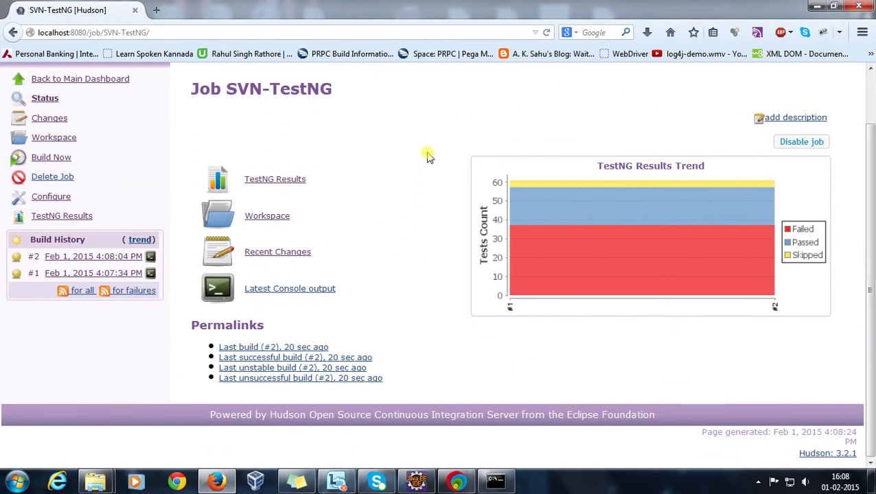
Examine the total, failed and skipped tests in the TestNG report of build #2, and return to the job page
left_click(277, 184)
scroll(371, 244, "down", 1)
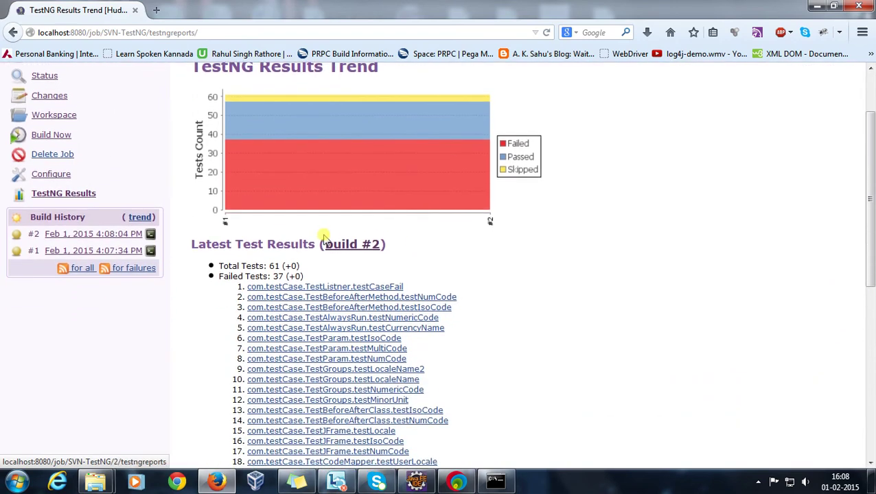
left_click(342, 252)
scroll(399, 261, "down", 2)
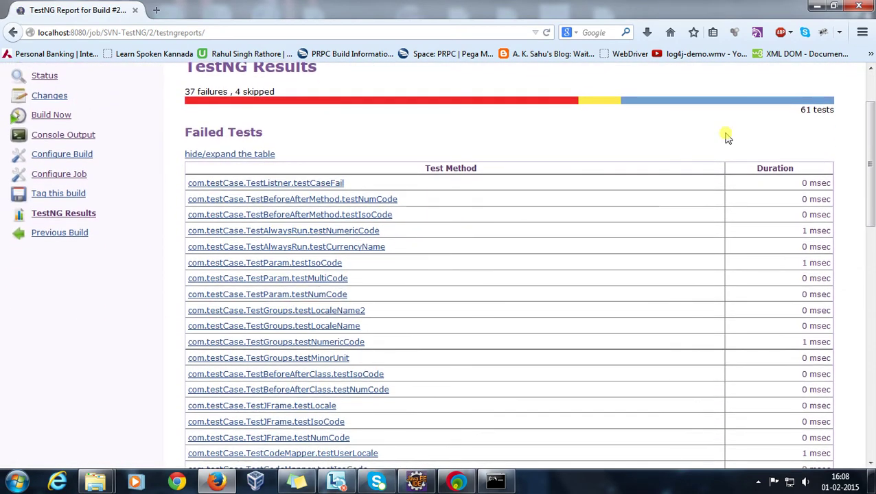
left_click_drag(790, 113, 830, 112)
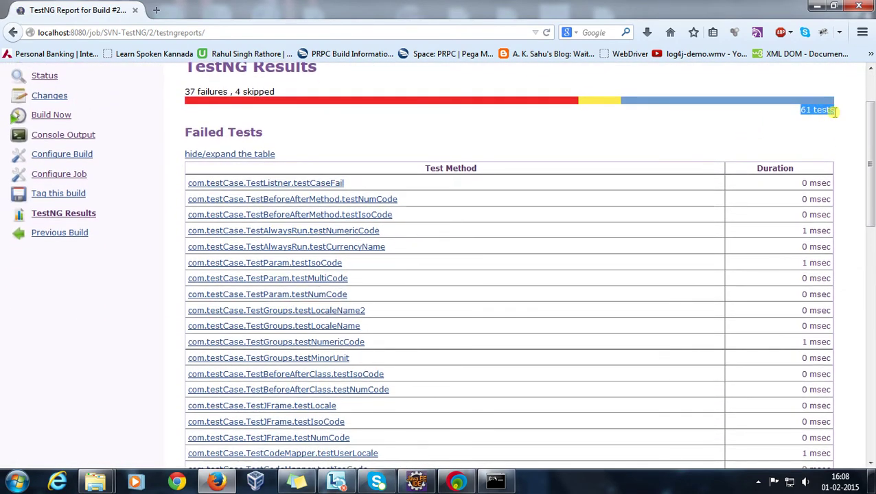
left_click(188, 92)
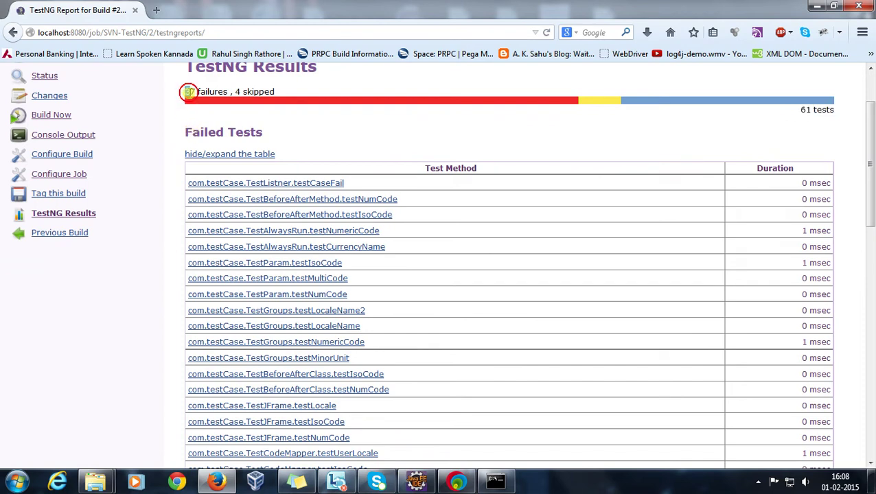
scroll(275, 144, "down", 2)
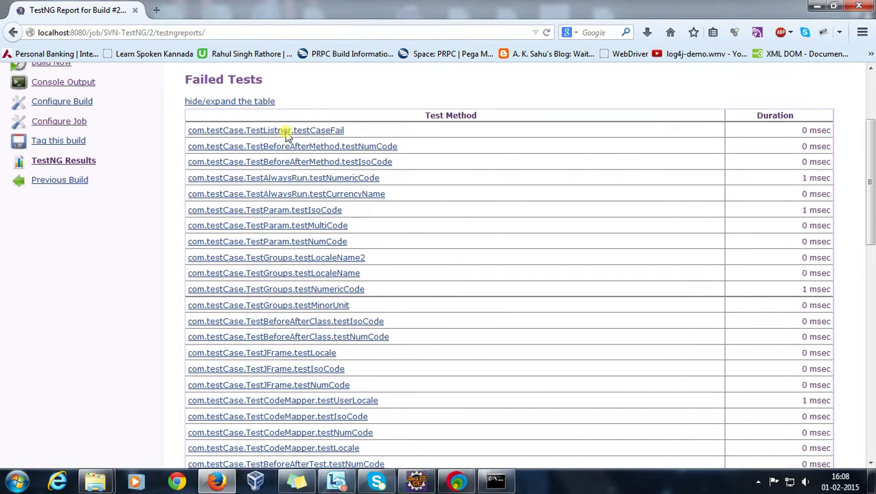
scroll(297, 408, "up", 4)
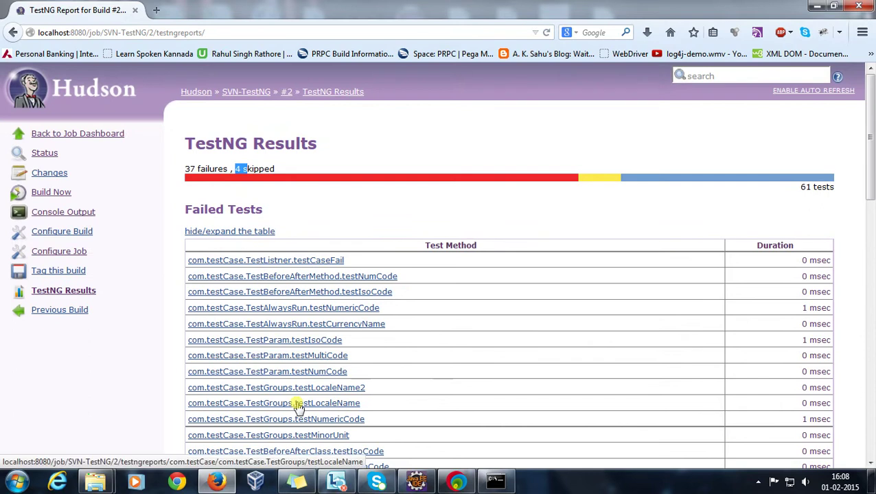
left_click(249, 97)
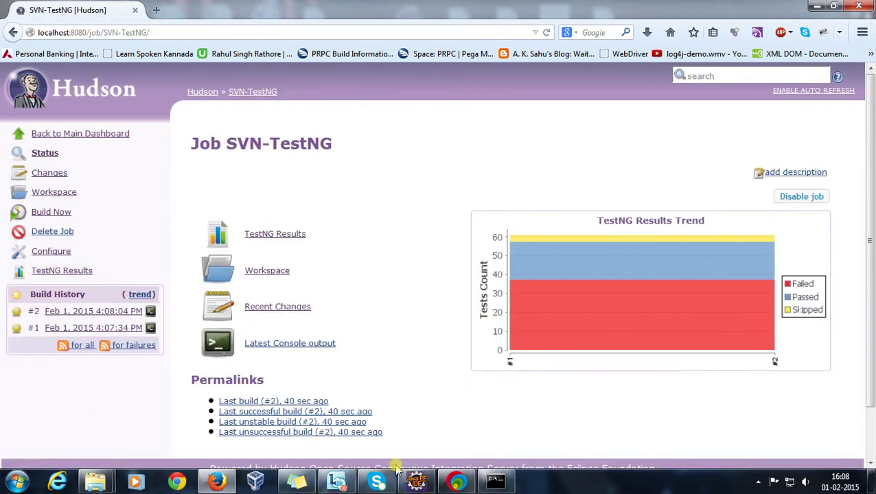
Switch to Eclipse and create a public Java class named TestClas in the com.testCase package of Test-NG
left_click(416, 481)
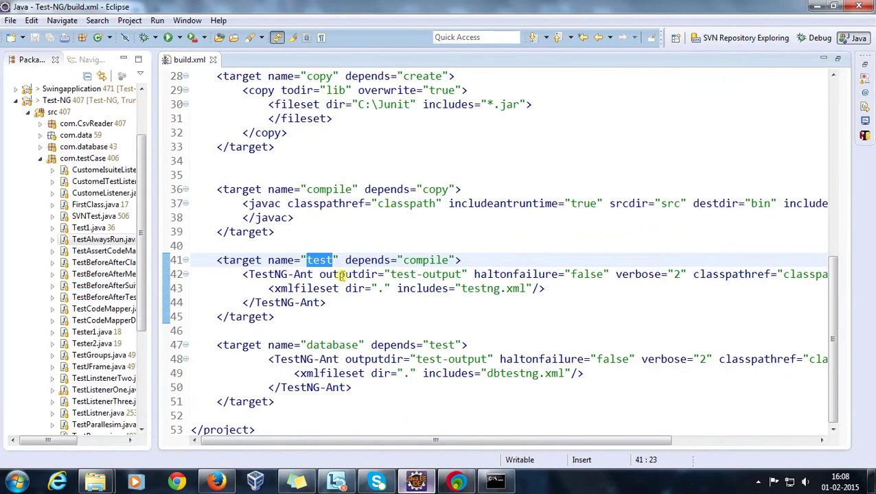
right_click(81, 159)
mouse_move(279, 18)
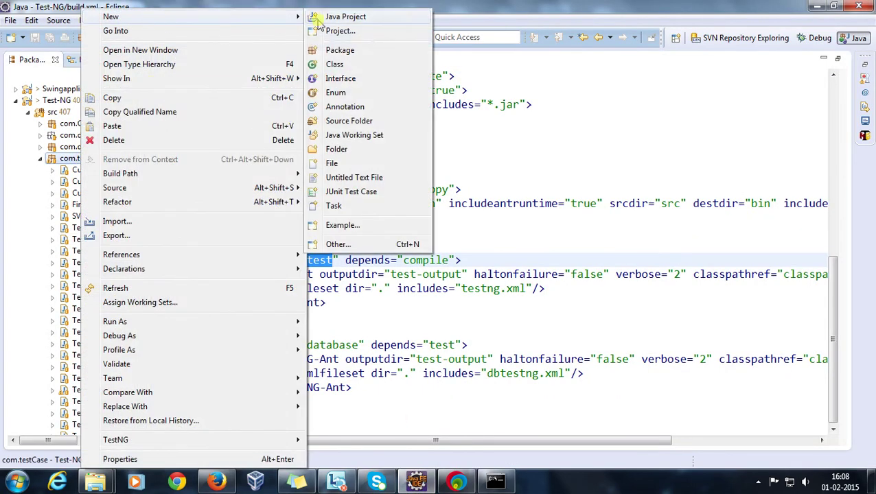
left_click(362, 65)
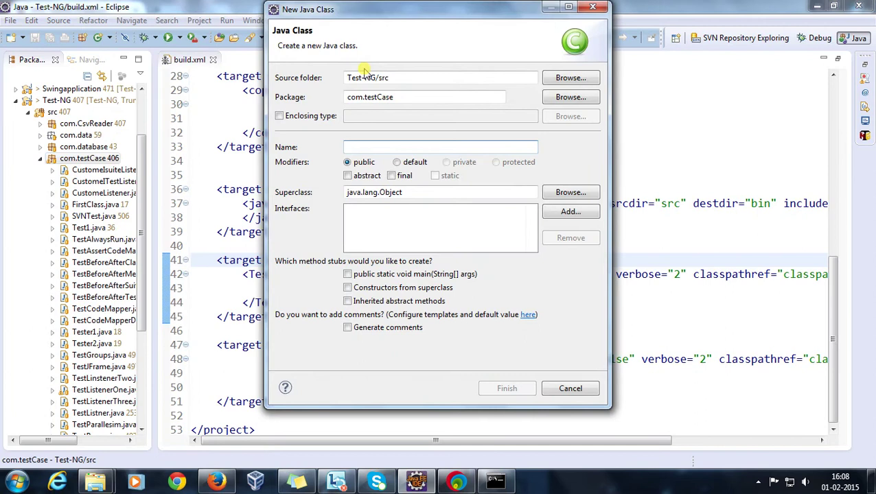
type("TestClas")
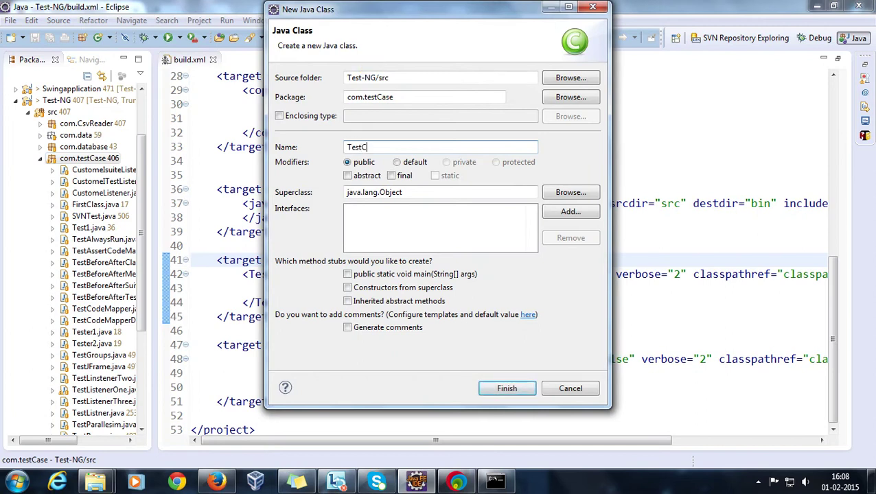
left_click(506, 388)
Add a public void method named test to the TestClas class using the public method template
left_click(414, 99)
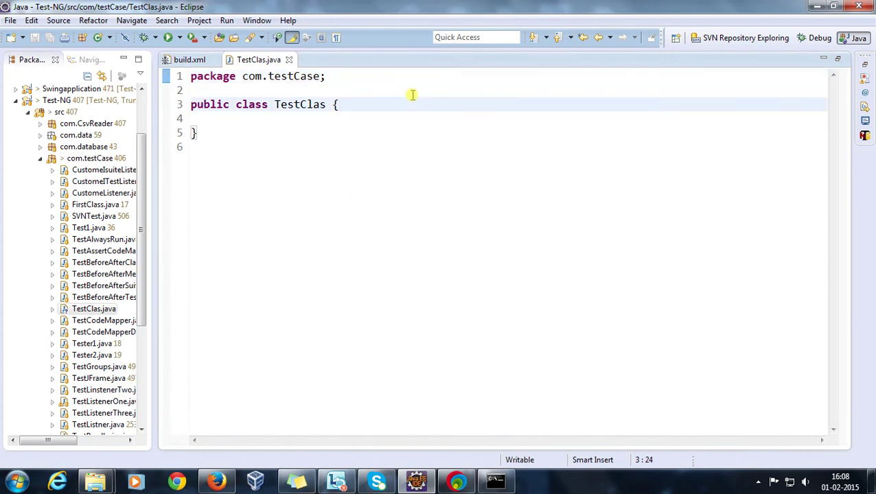
key("Return")
key("Return")
key("ctrl+space")
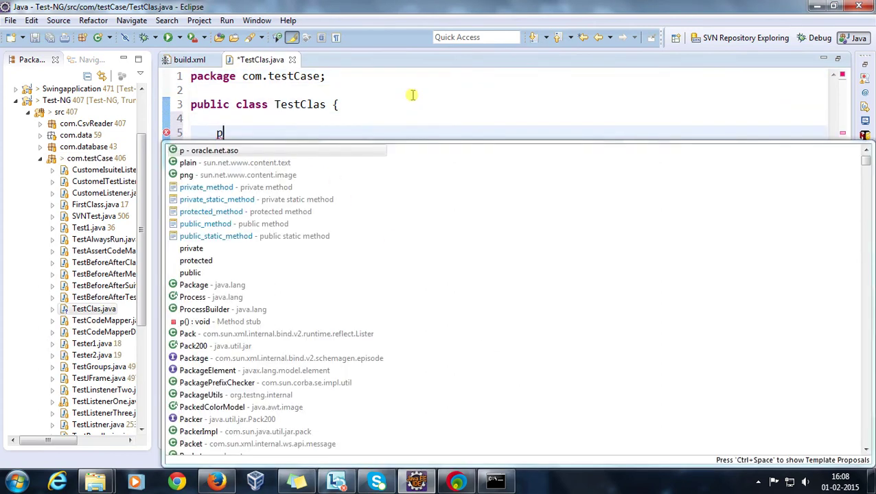
type("u")
key("Return")
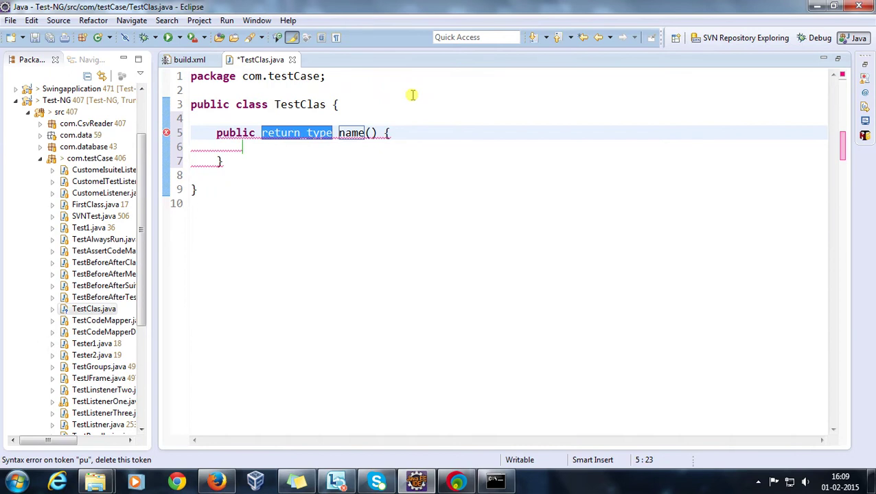
type("void")
key("Right")
key("Delete")
key("Delete")
key("Delete")
key("Delete")
type("test")
Make the test method print "Test Method" with System.out.println and save TestClas.java
key("Down")
type("sys")
key("ctrl+space")
key("Return")
type("\"")
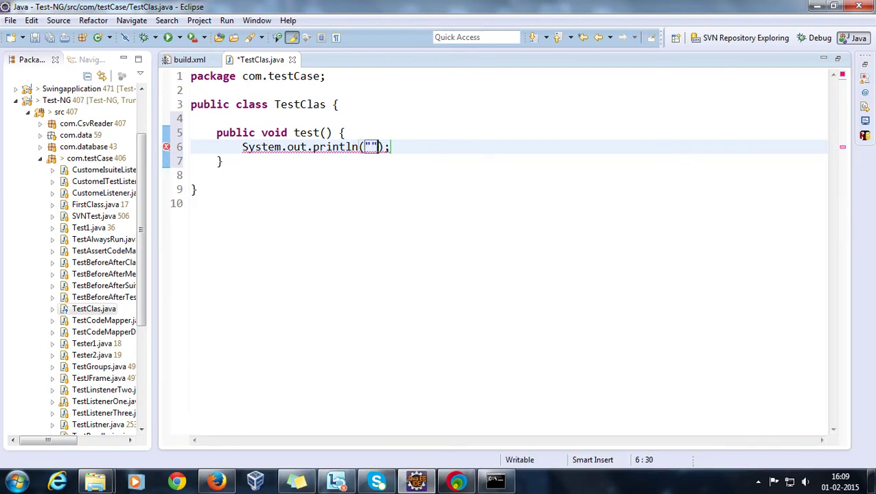
type("Test Me")
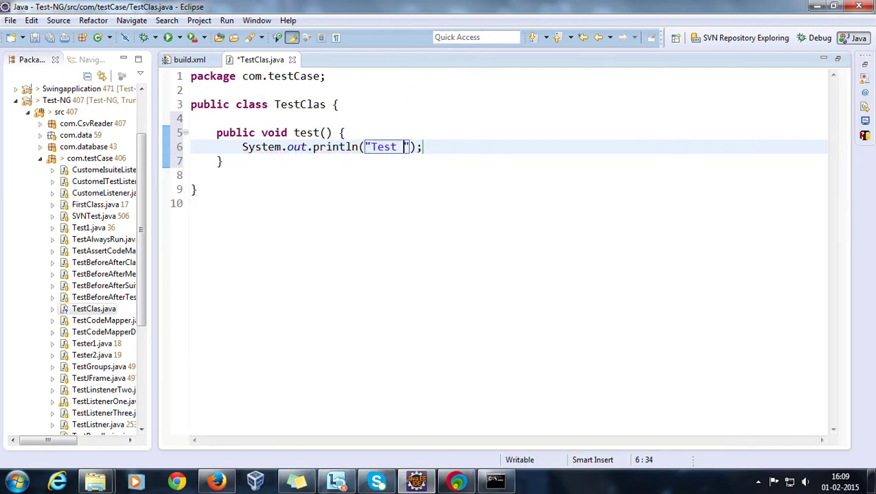
type("tj")
key("BackSpace")
type("hod")
key("ctrl+s")
key("Up")
key("Up")
key("Return")
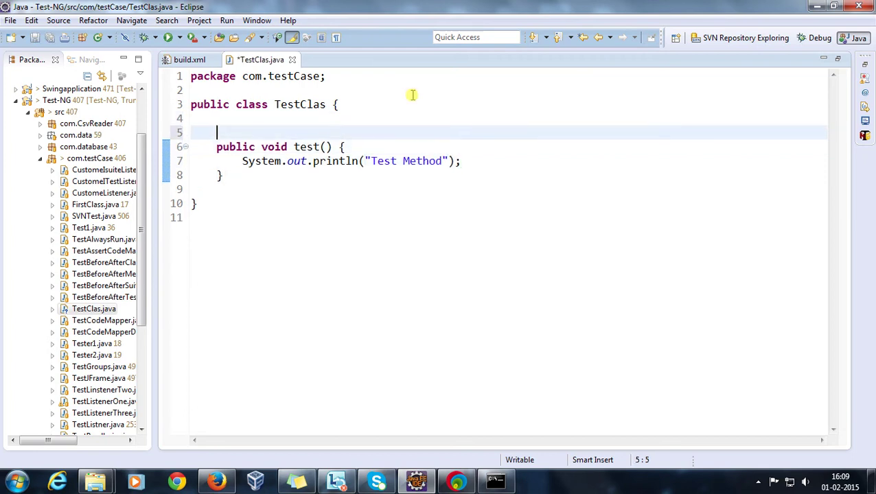
type("@te")
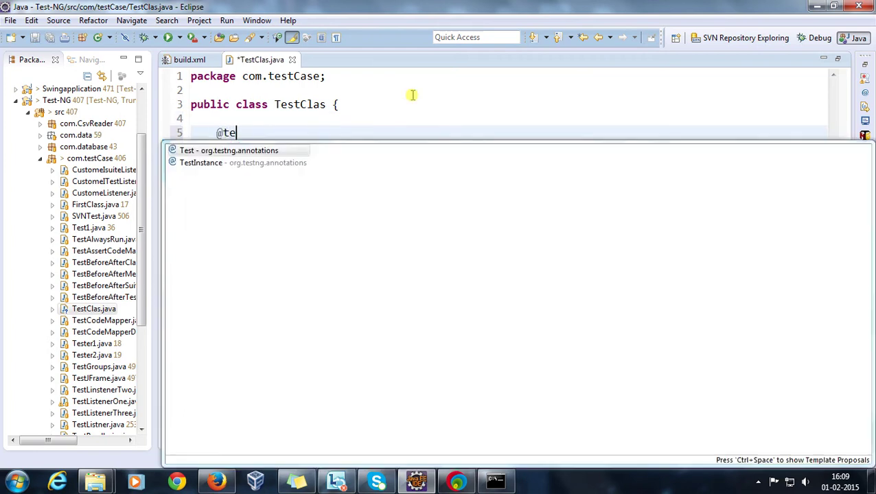
key("Return")
key("ctrl+s")
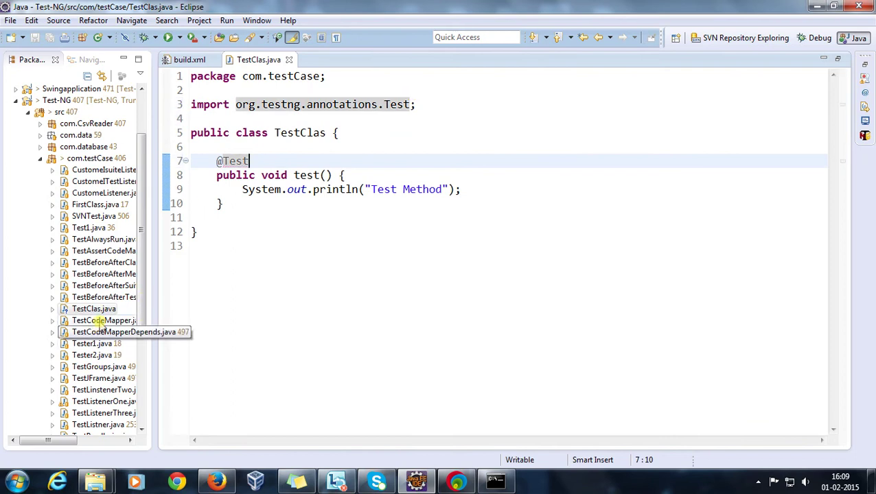
Open TestCodeMapper.java and add a public void method named Test below the "Modified By Tester 2" comment
double_click(104, 320)
scroll(331, 206, "down", 5)
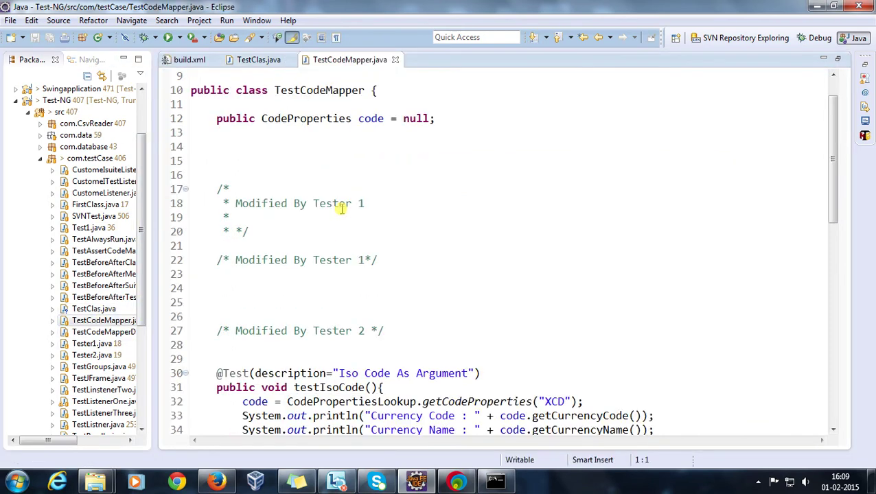
left_click(413, 247)
key("Return")
key("Return")
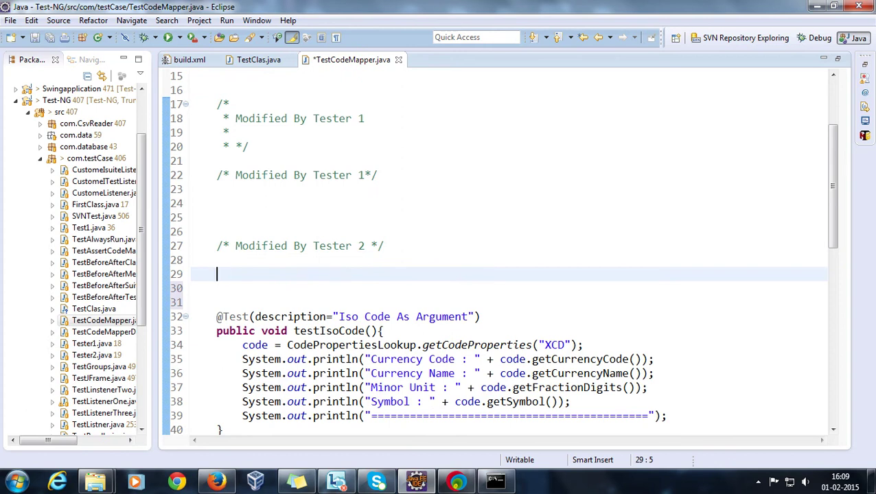
type("pu")
key("ctrl+space")
key("Return")
type("void")
key("Right")
key("Delete")
key("Delete")
key("Delete")
key("Delete")
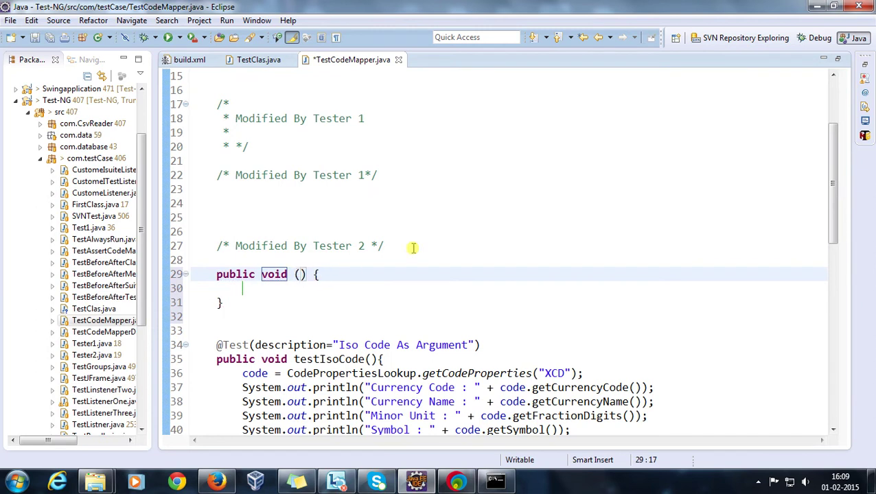
type("Test")
Make the Test method in TestCodeMapper print "Added New Method" with System.out.println
key("Return")
type("sys")
key("ctrl+space")
key("Return")
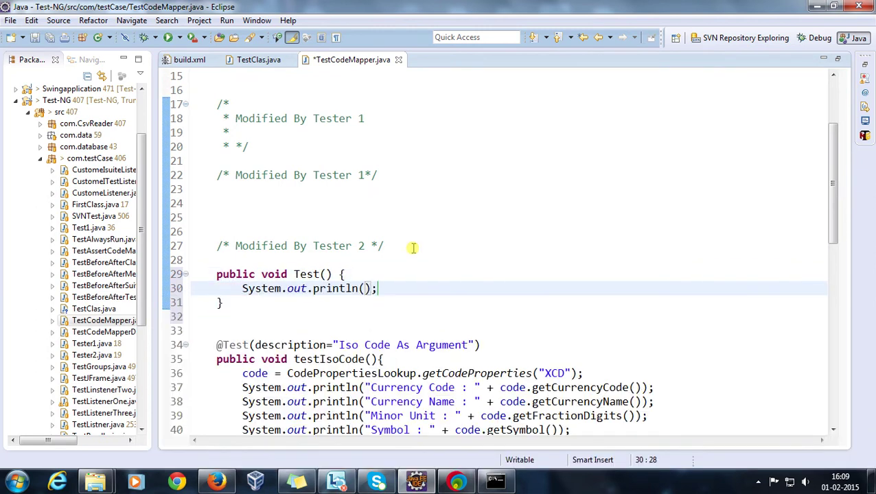
type("\"Added")
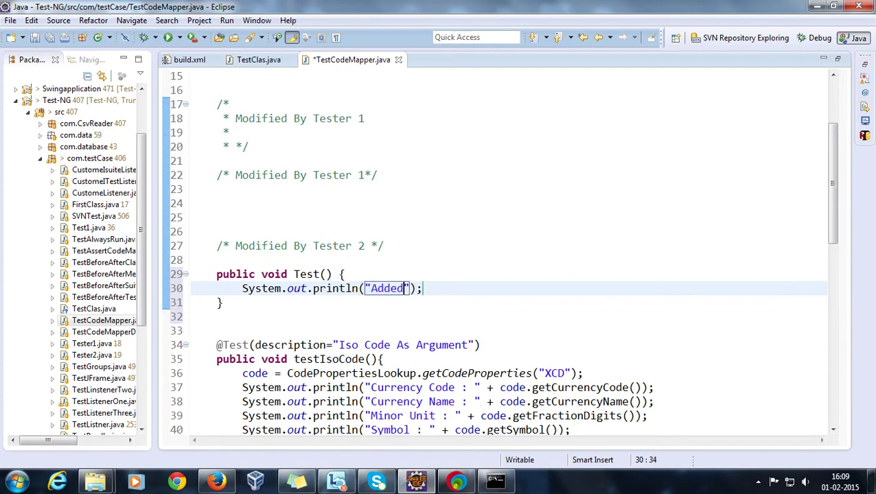
type(" New Method")
left_click(217, 260)
key("Return")
type("@te")
key("ctrl+space")
key("Return")
key("ctrl+s")
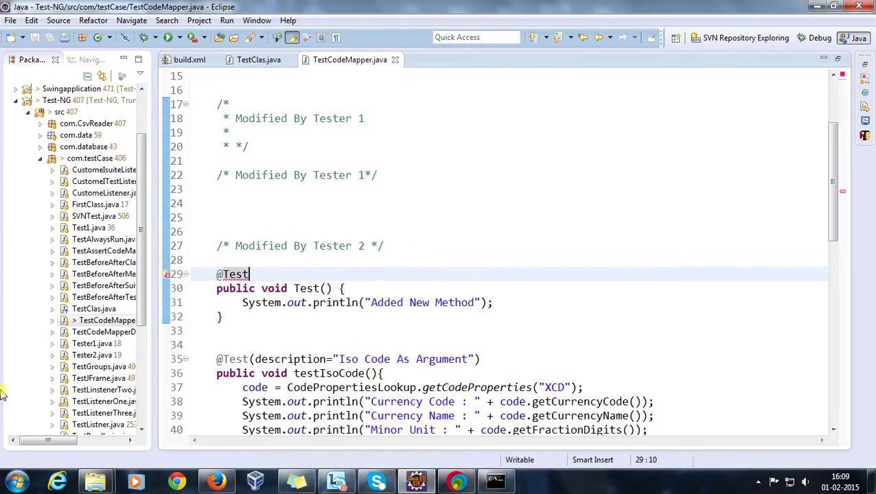
left_click(89, 308)
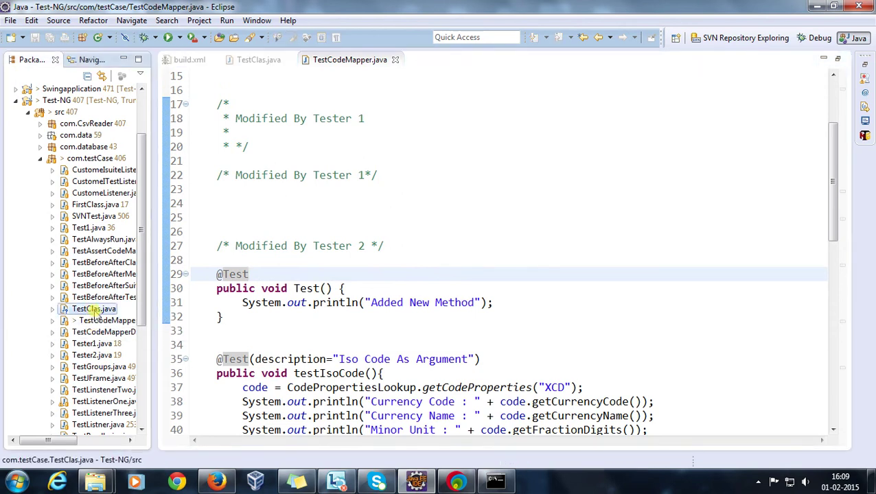
right_click(97, 312)
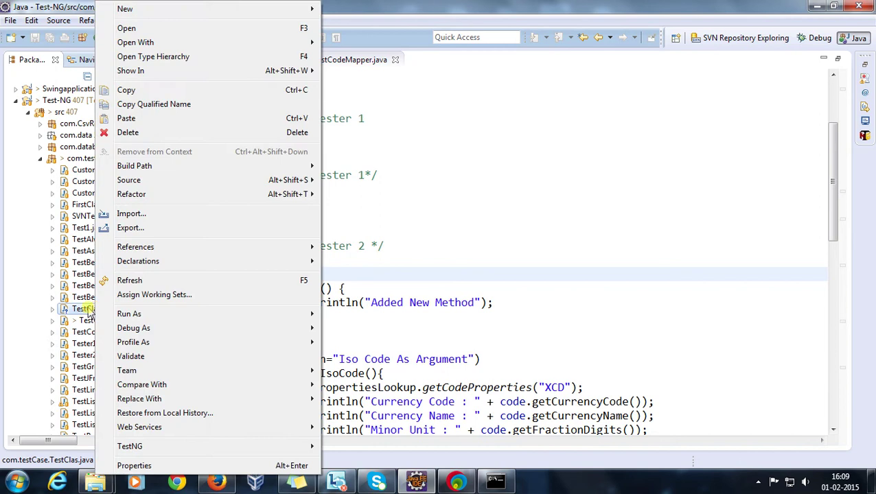
left_click(34, 298)
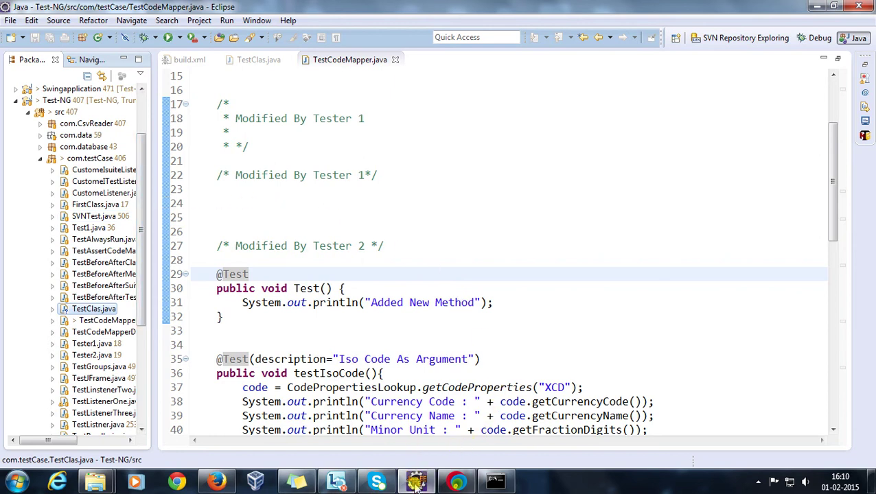
Commit TestClas.java to Subversion with the comment "Added new Class"
right_click(92, 309)
mouse_move(220, 371)
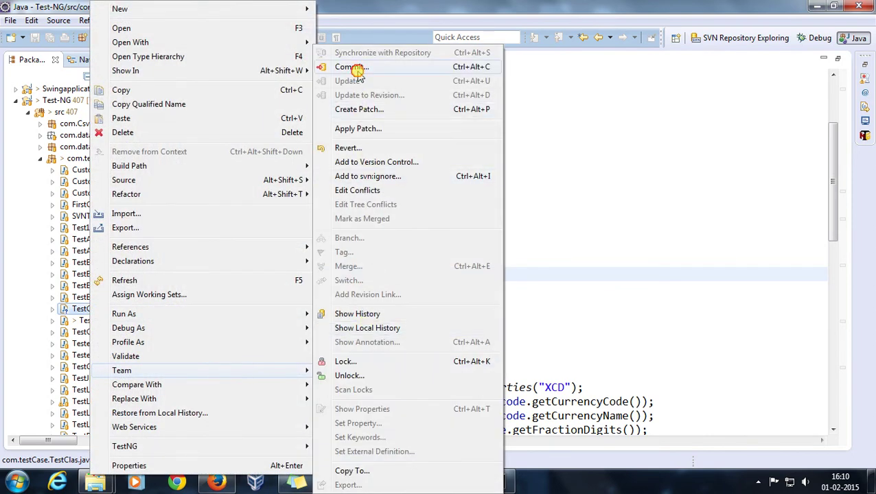
left_click(357, 67)
type("Added new Class")
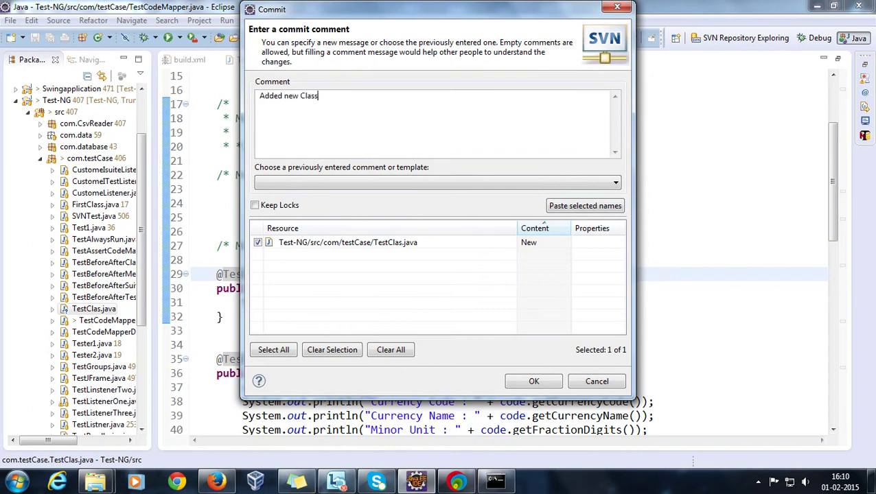
left_click(528, 382)
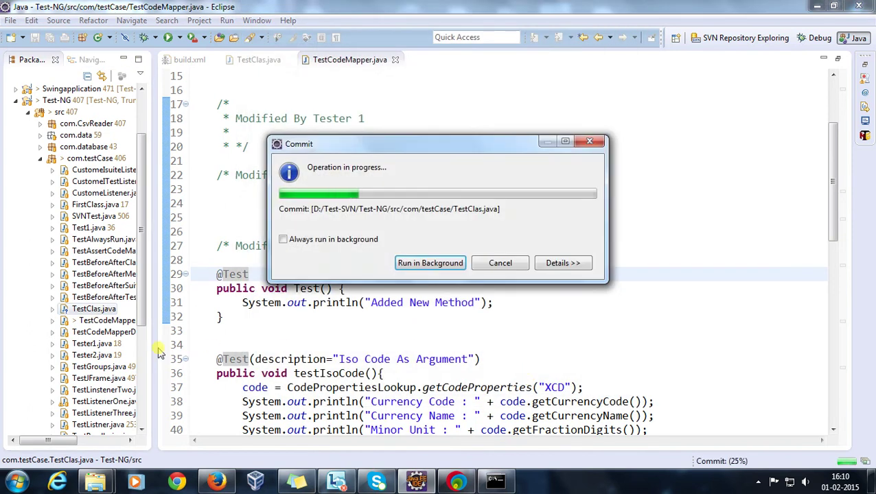
Commit the modified TestCodeMapper.java to Subversion with the comment "Added new Method"
right_click(101, 322)
mouse_move(192, 371)
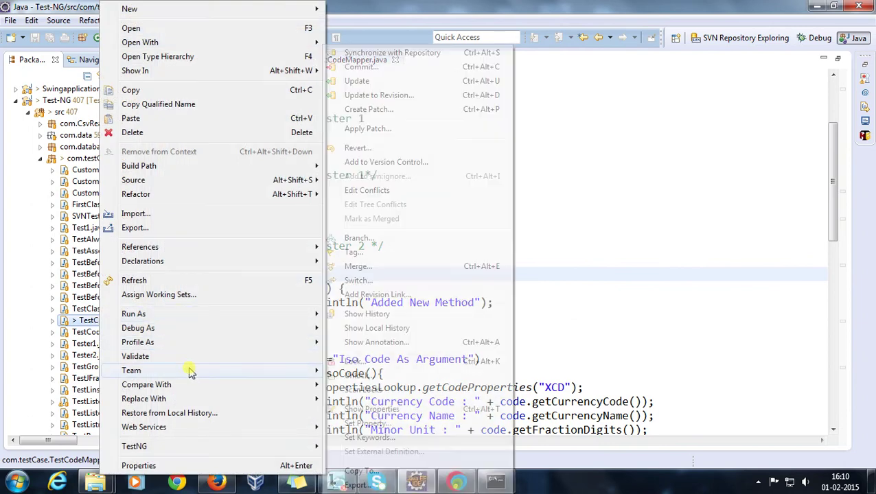
left_click(397, 68)
type("Added new Method")
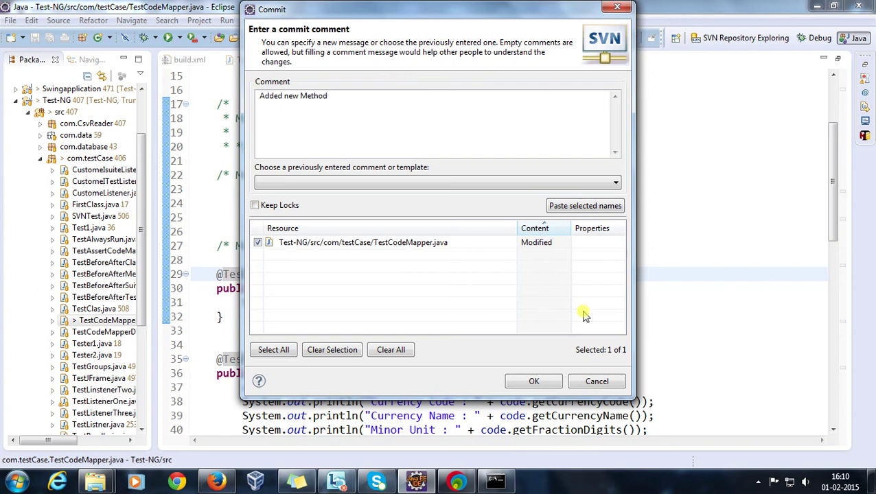
left_click(527, 381)
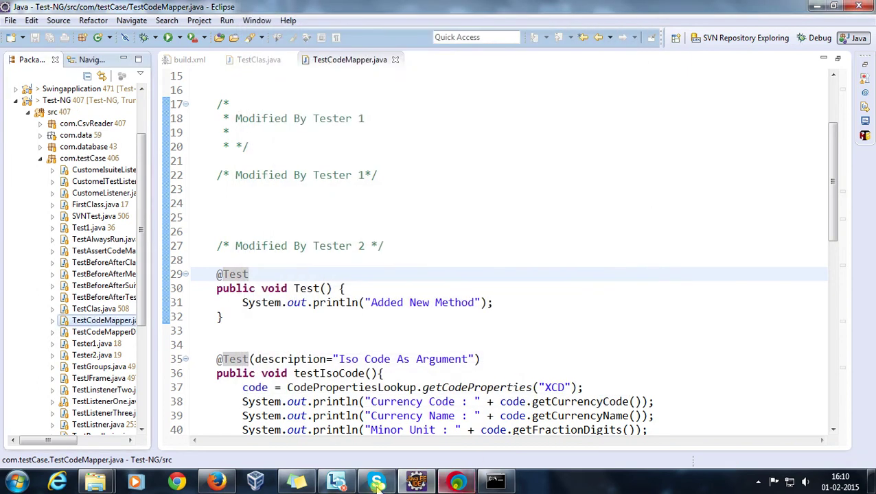
Switch to Hudson in Firefox, start another SVN-TestNG build, and view its checkout log in the console output
left_click(216, 482)
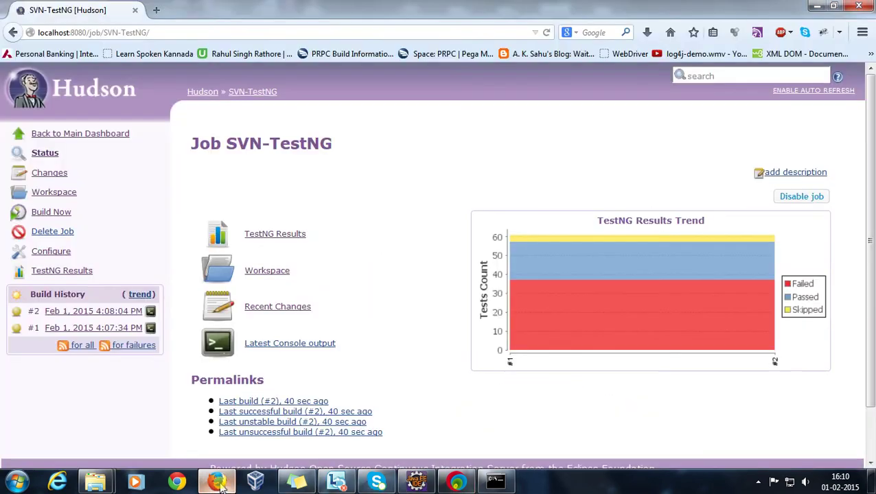
left_click(66, 211)
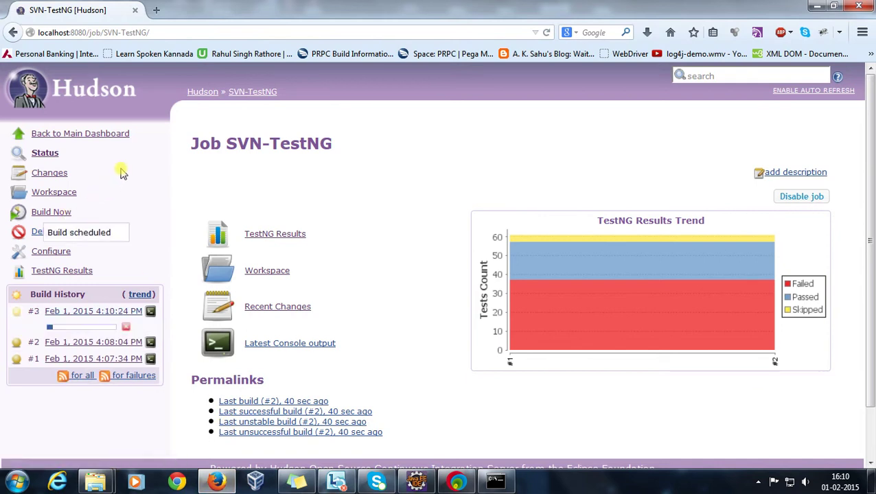
left_click(152, 311)
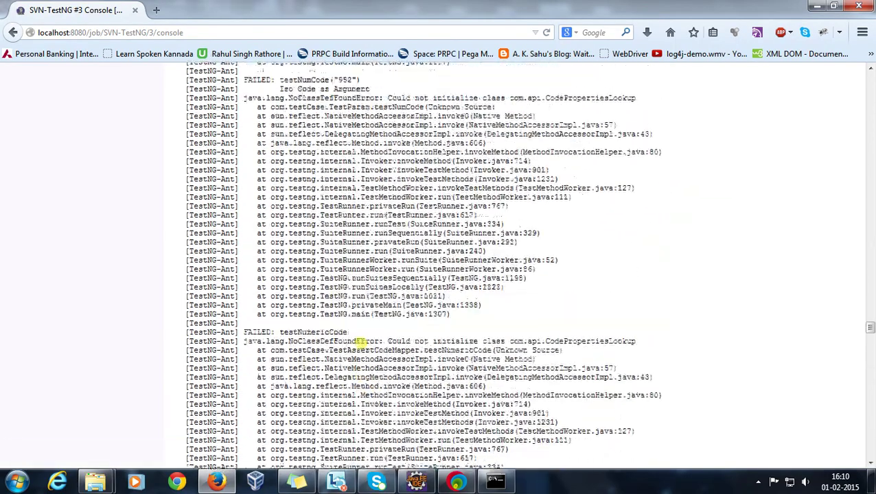
scroll(357, 343, "up", 15)
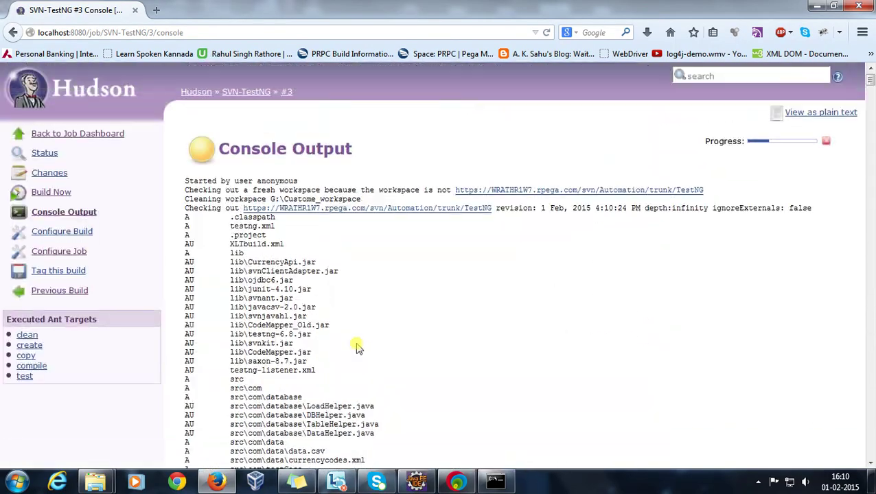
Switch to File Explorer and check Custome_workspace's src\com\testCase folder for the newly committed class file
mouse_move(95, 482)
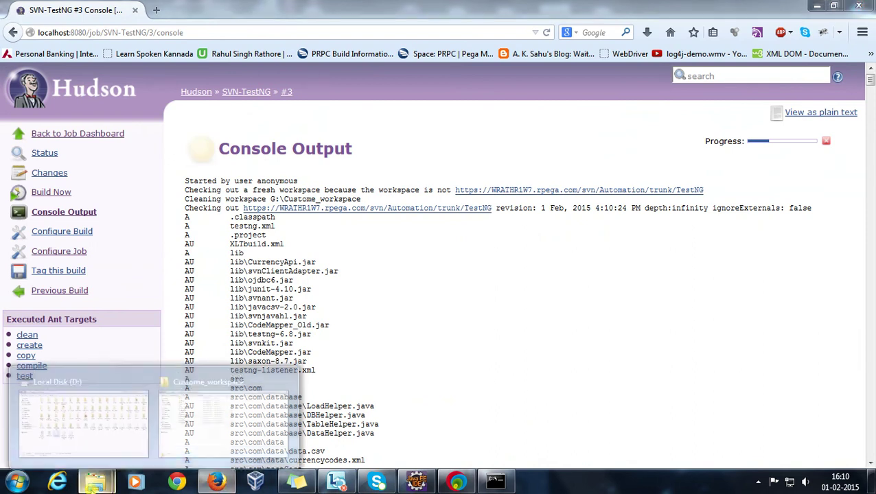
left_click(188, 443)
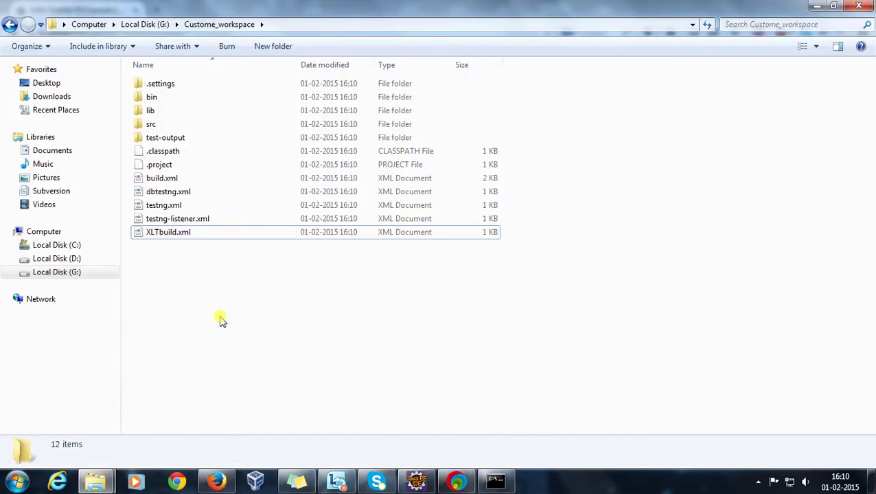
double_click(163, 125)
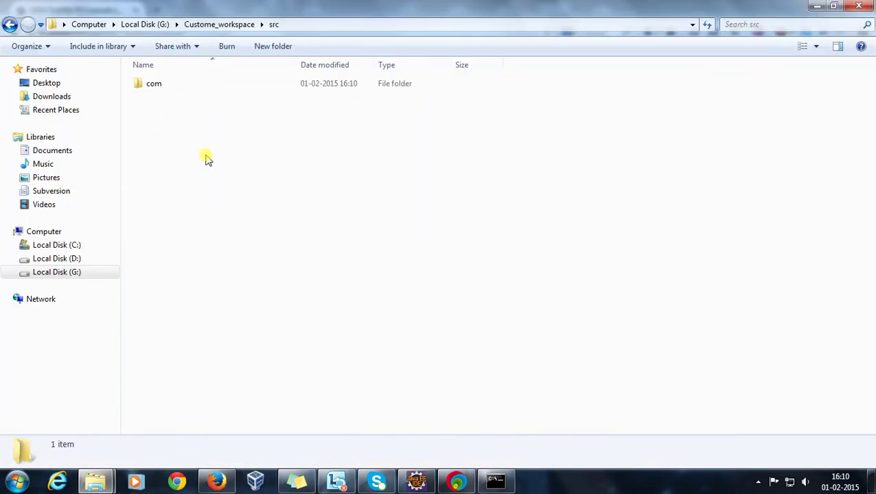
double_click(175, 86)
double_click(180, 123)
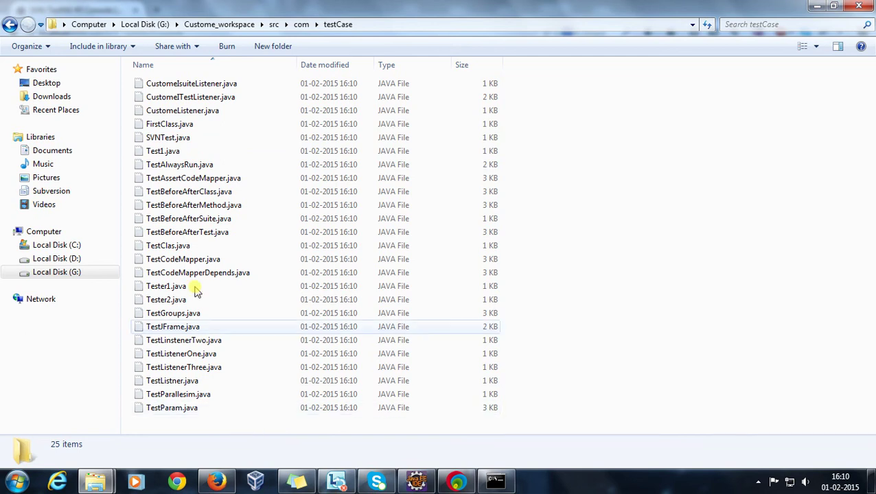
Inspect the newly added Test() method of the checked-out TestCodeMapper.java in Notepad++, then close the file and minimize the editor
left_click(176, 249)
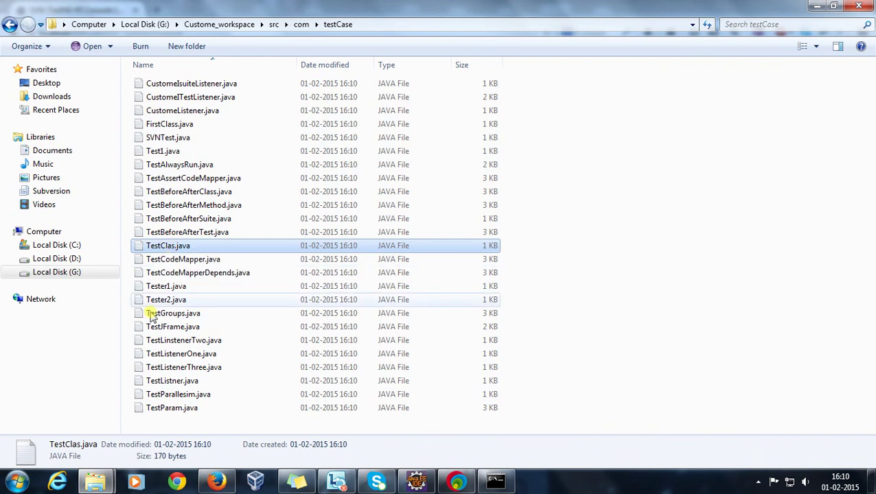
left_click(184, 259)
right_click(184, 259)
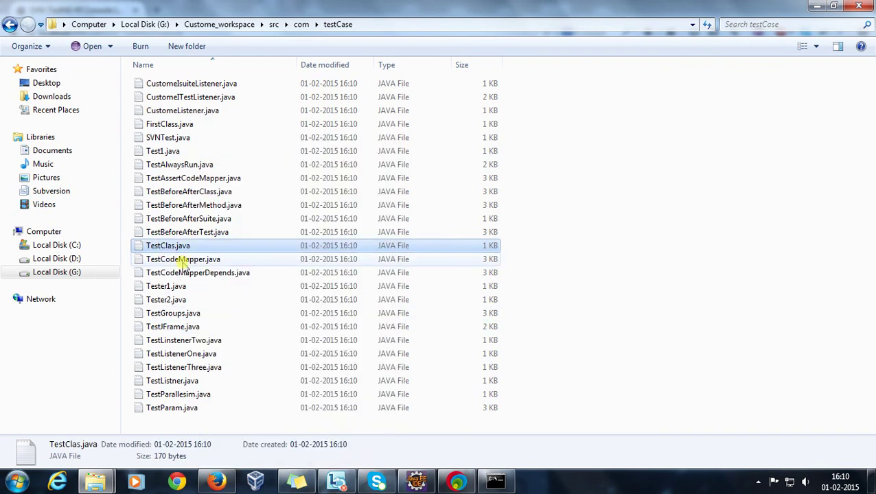
right_click(183, 261)
left_click(258, 161)
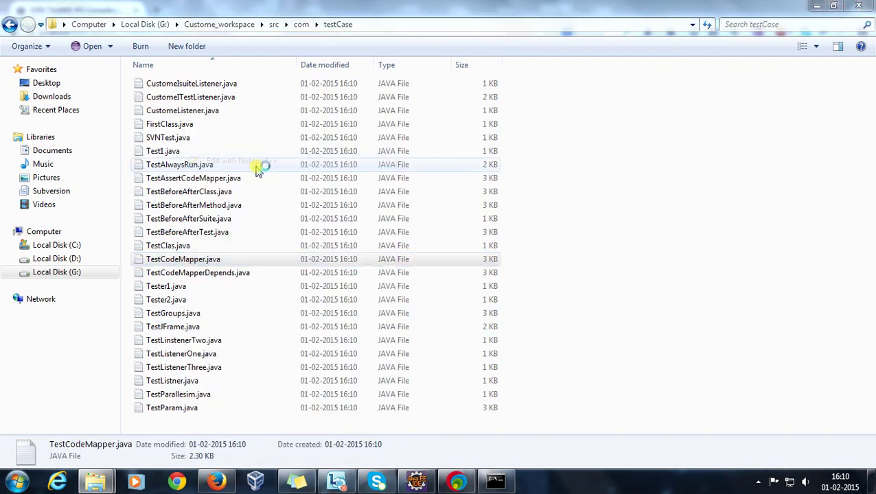
scroll(285, 275, "down", 6)
scroll(288, 282, "down", 1)
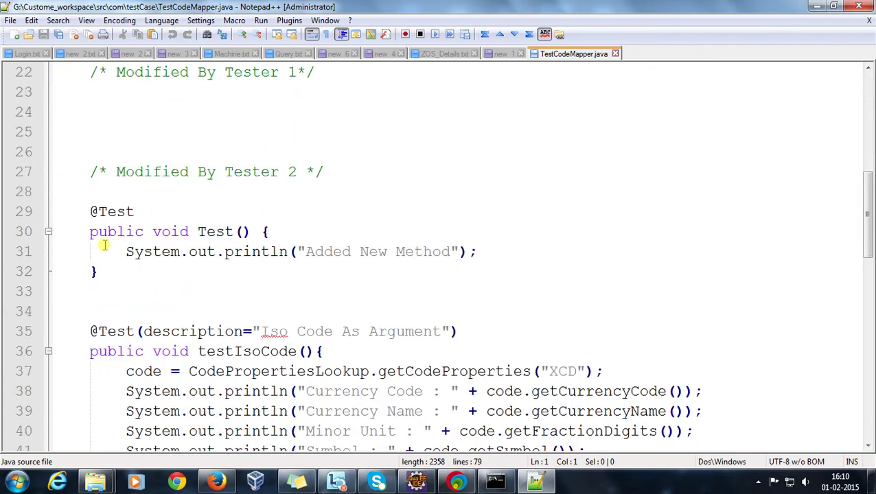
left_click_drag(90, 206, 115, 275)
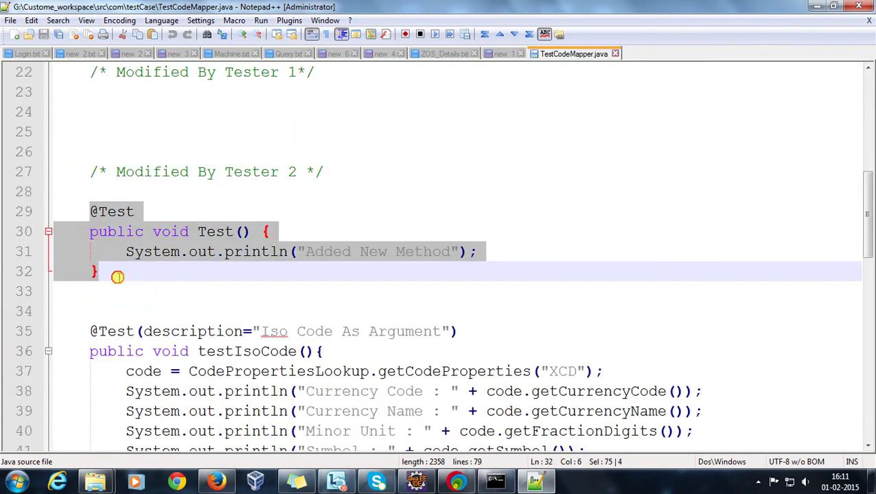
left_click(615, 53)
left_click(816, 6)
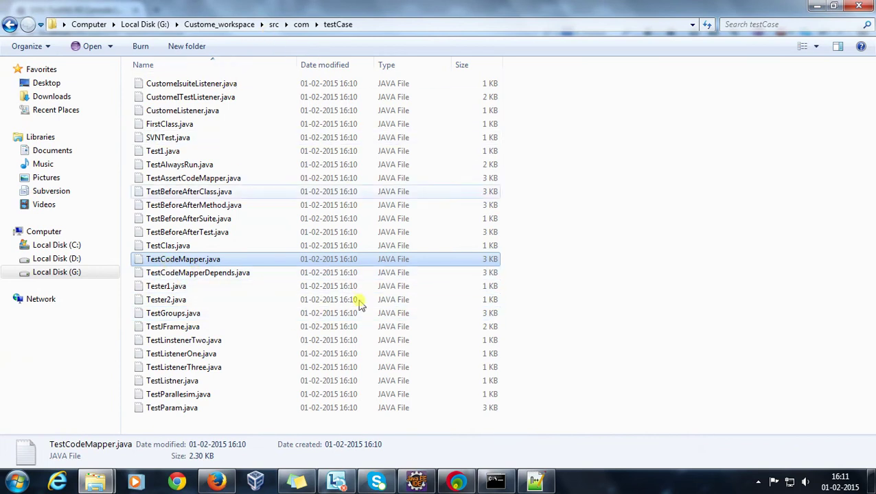
Switch to Hudson in Firefox, check the total test count in the SVN-TestNG job's latest TestNG results, and return to the dashboard
left_click(215, 483)
left_click(246, 92)
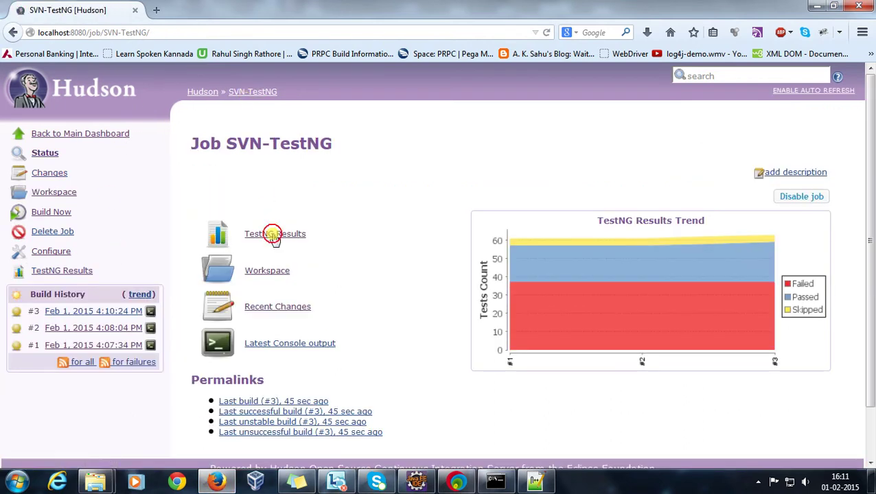
left_click(274, 232)
left_click(364, 323)
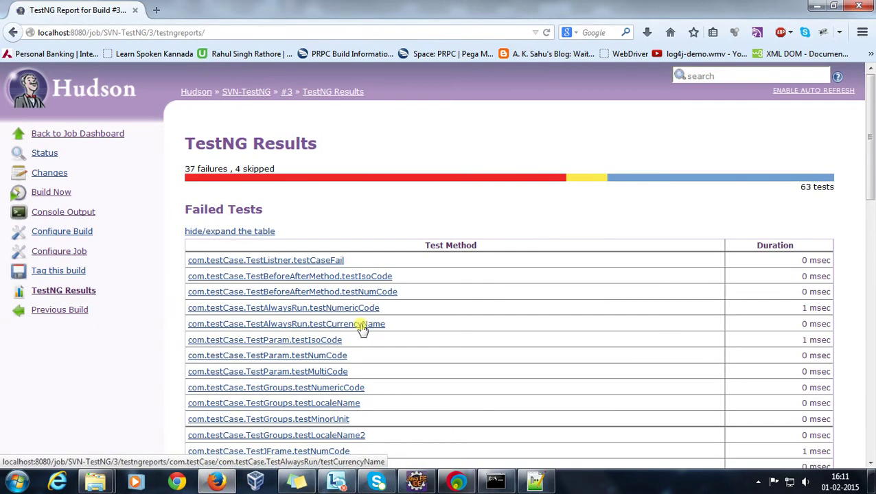
left_click_drag(786, 195, 839, 197)
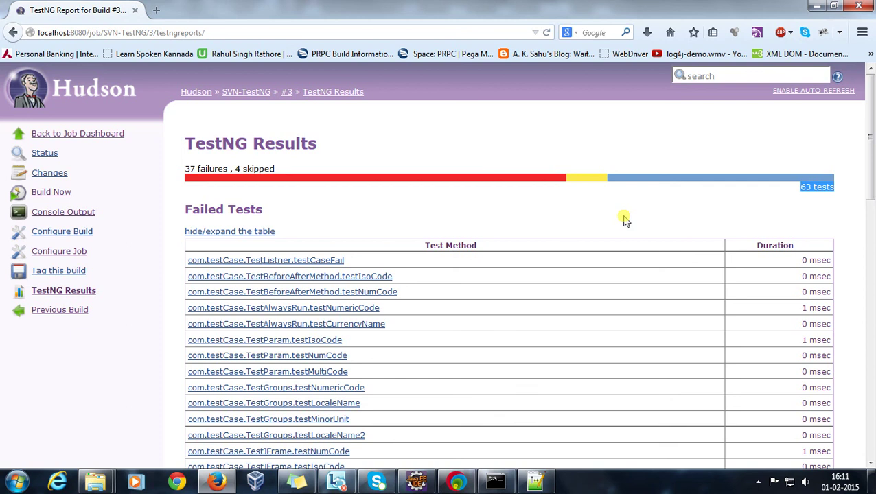
left_click(114, 93)
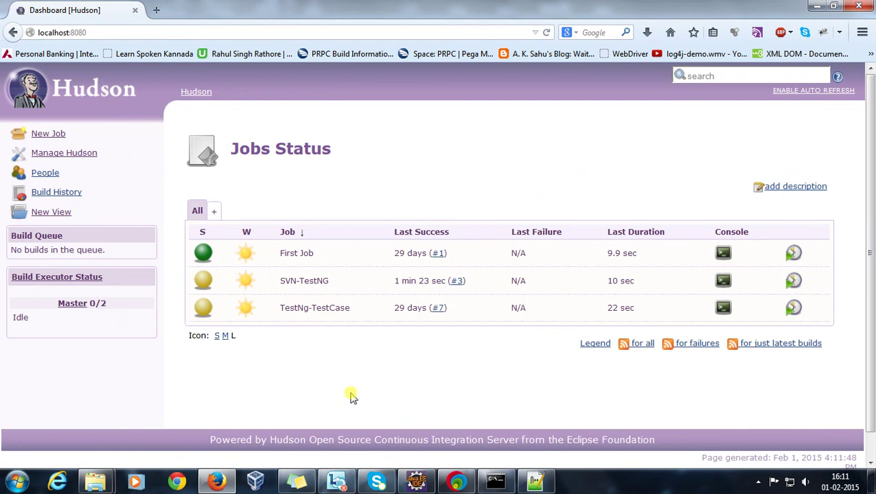